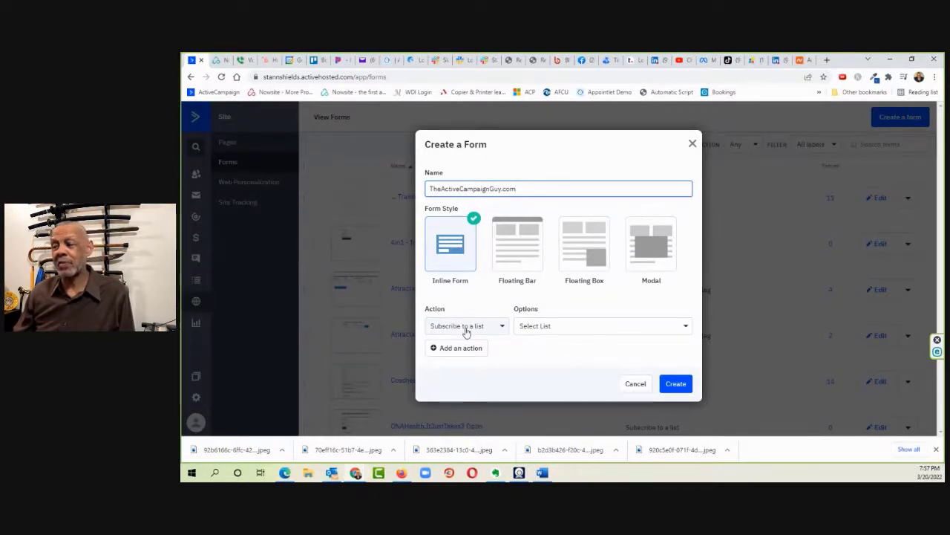
Step: Set the new form to subscribe contacts to the General Contacts list and add a tag action using ActiveCampaign
click(567, 329)
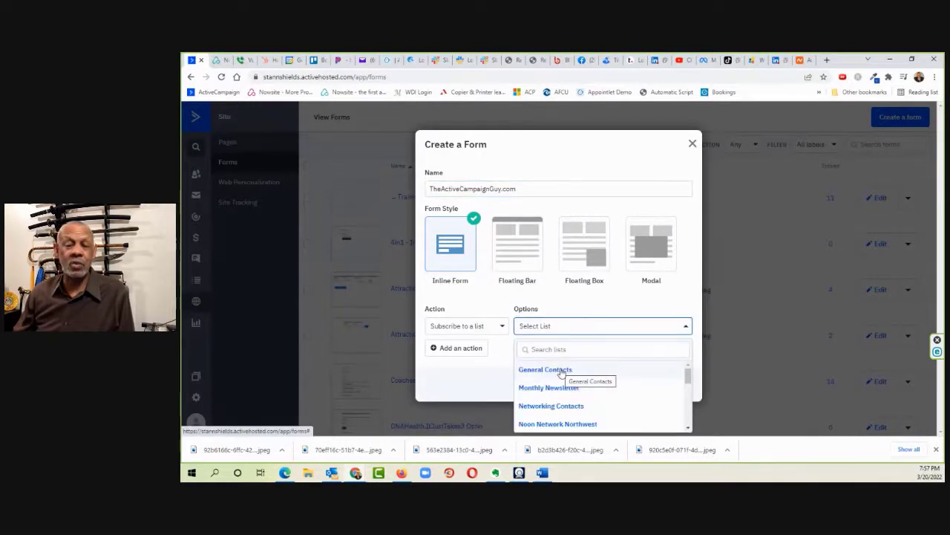
click(561, 371)
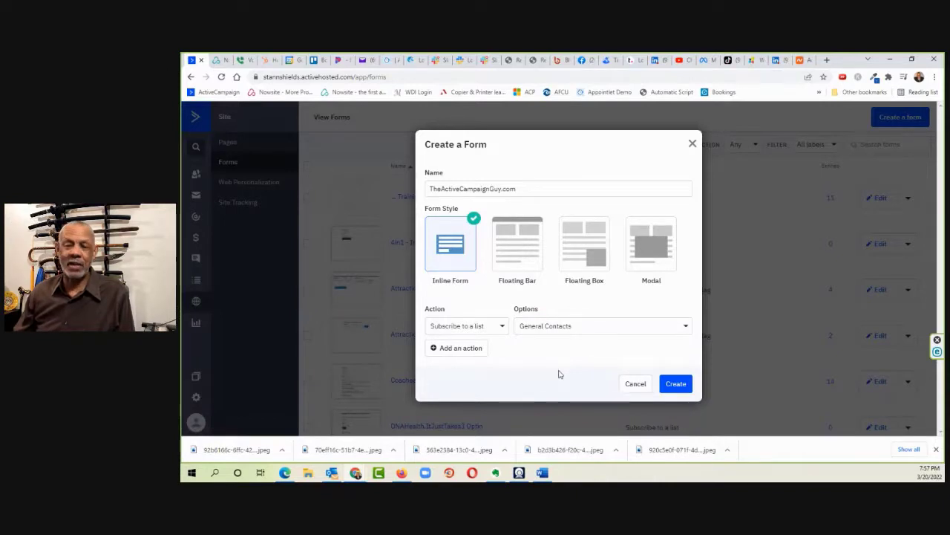
click(461, 352)
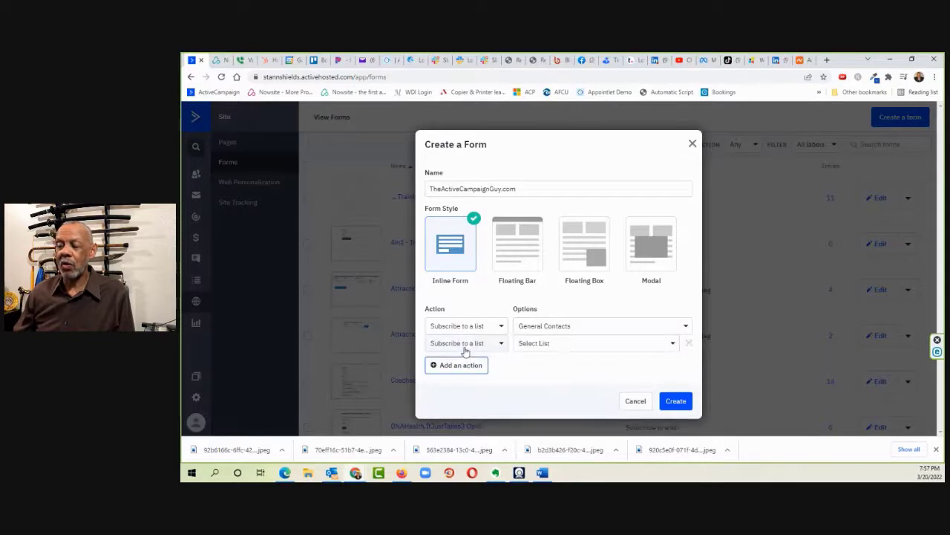
click(468, 343)
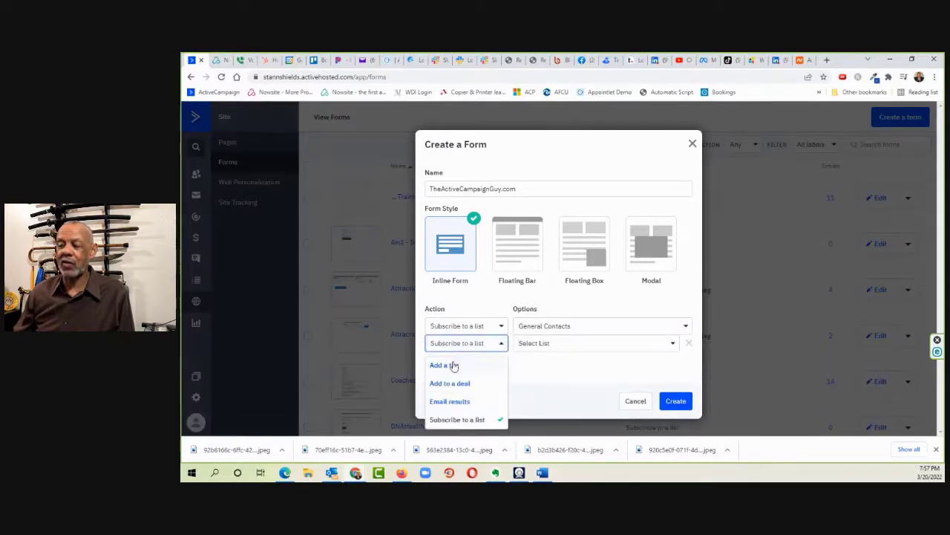
click(452, 364)
text(act)
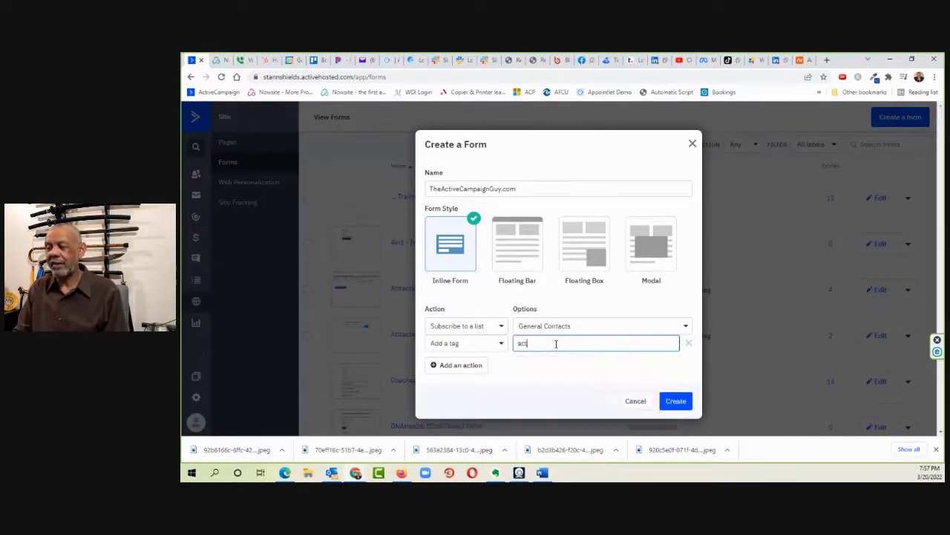
text(iv)
click(543, 405)
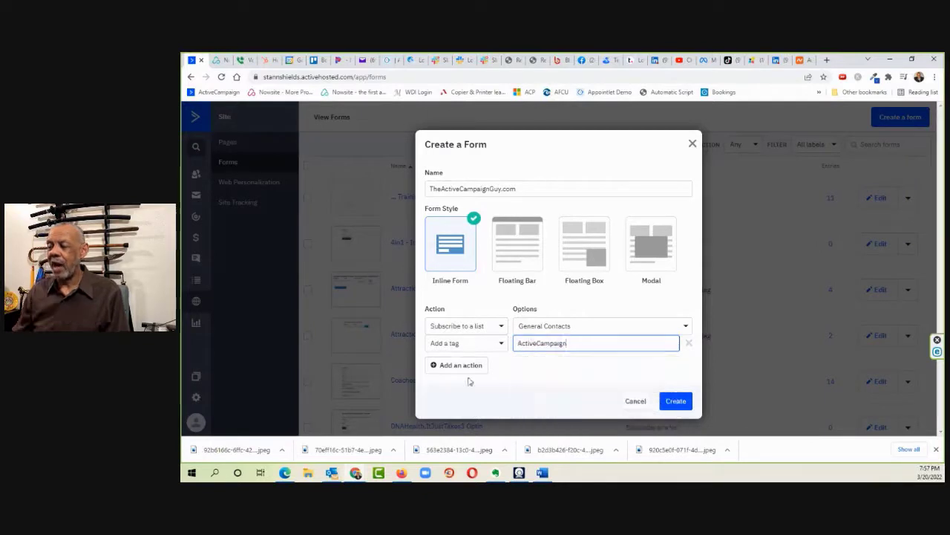
Step: Add a second tag action with the tag Prospect and create the form
click(462, 365)
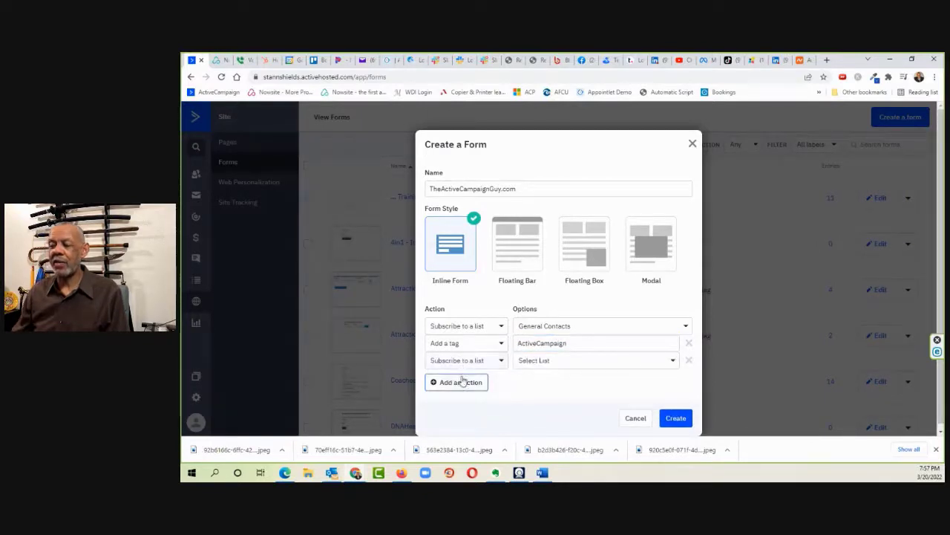
click(465, 361)
click(455, 383)
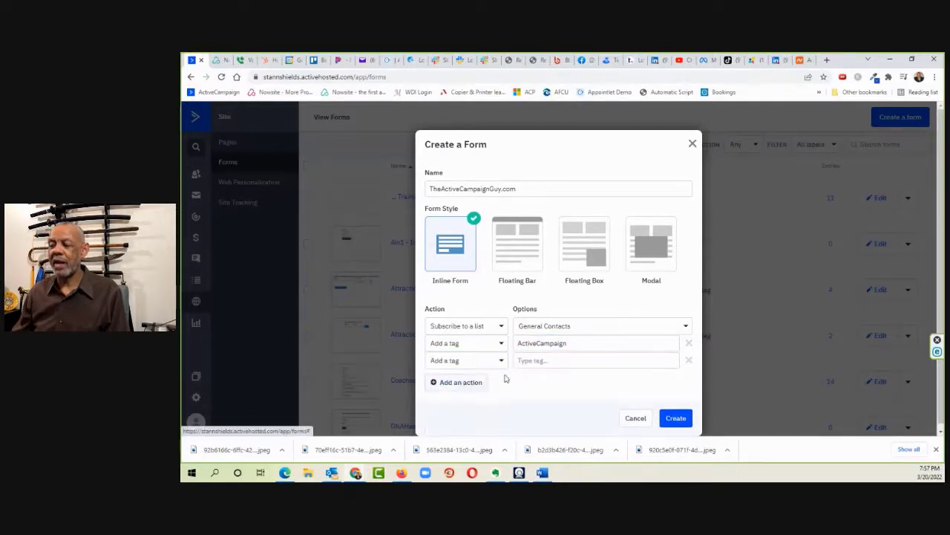
click(552, 362)
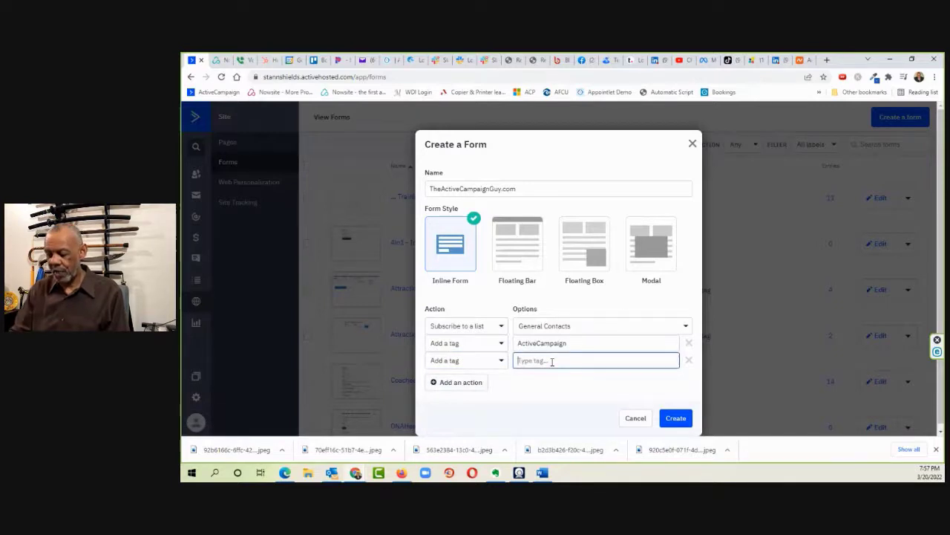
text(proa)
text(pect)
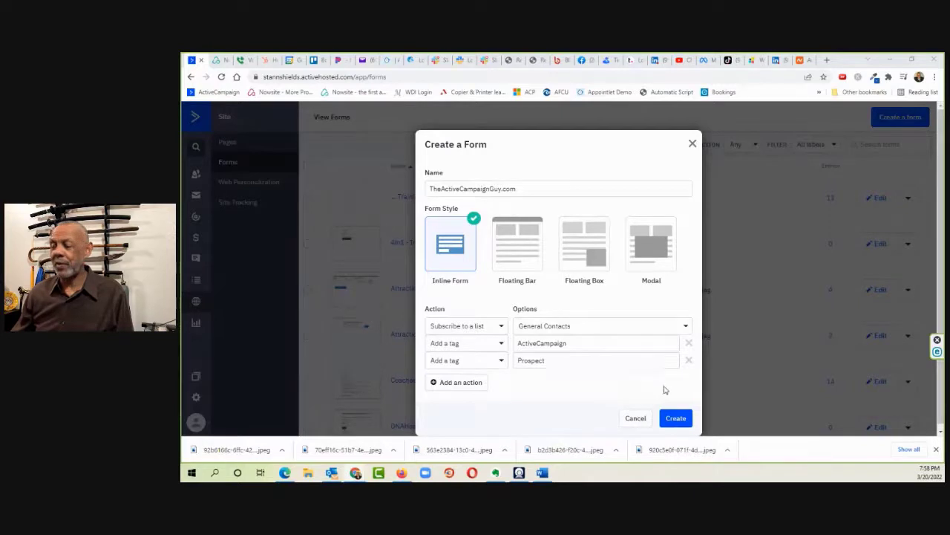
click(675, 417)
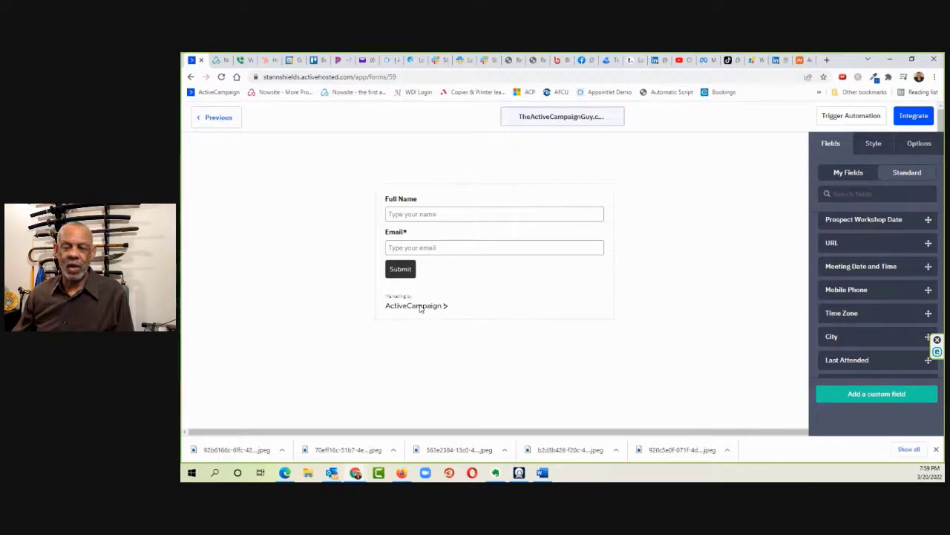
Step: Turn off the AC Branding shown beneath the form's Submit button
click(873, 143)
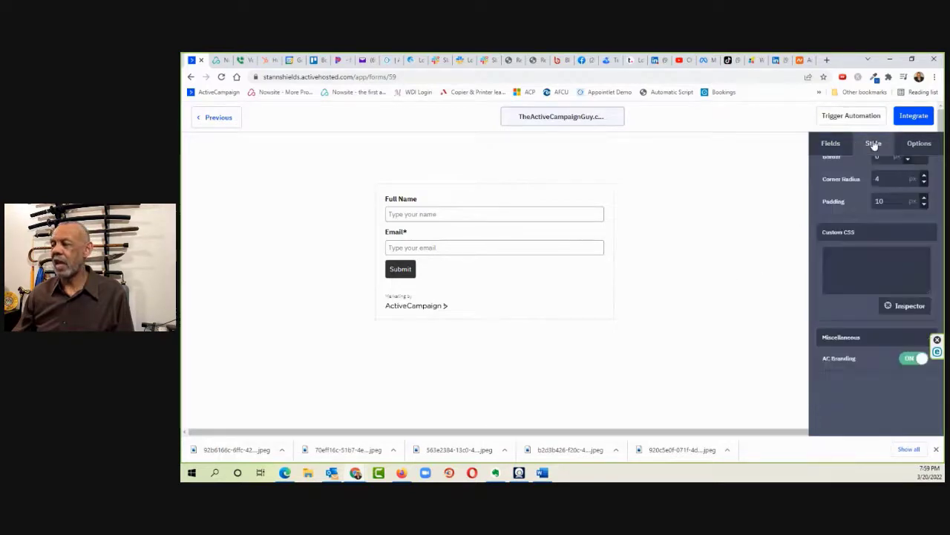
click(906, 360)
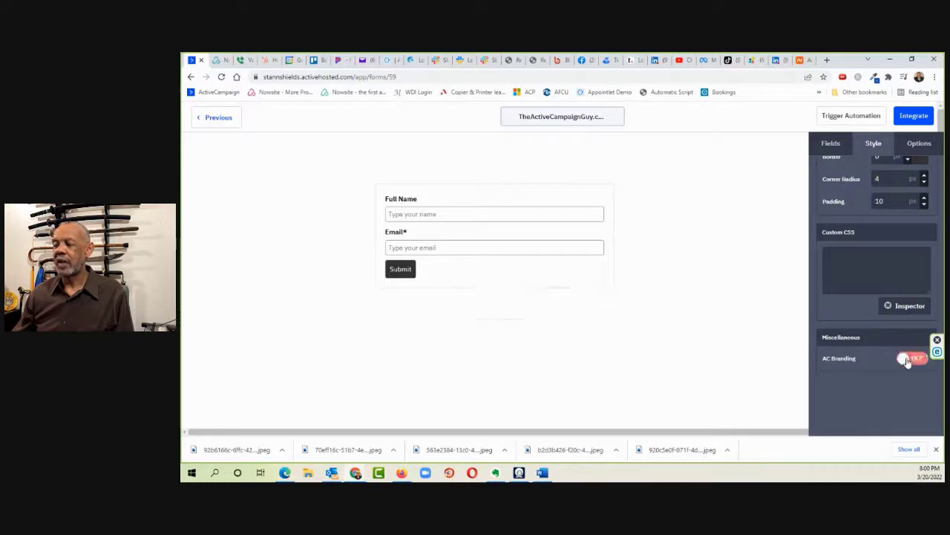
Step: Add the standard Phone field to the form between the Email field and the Submit button
click(832, 144)
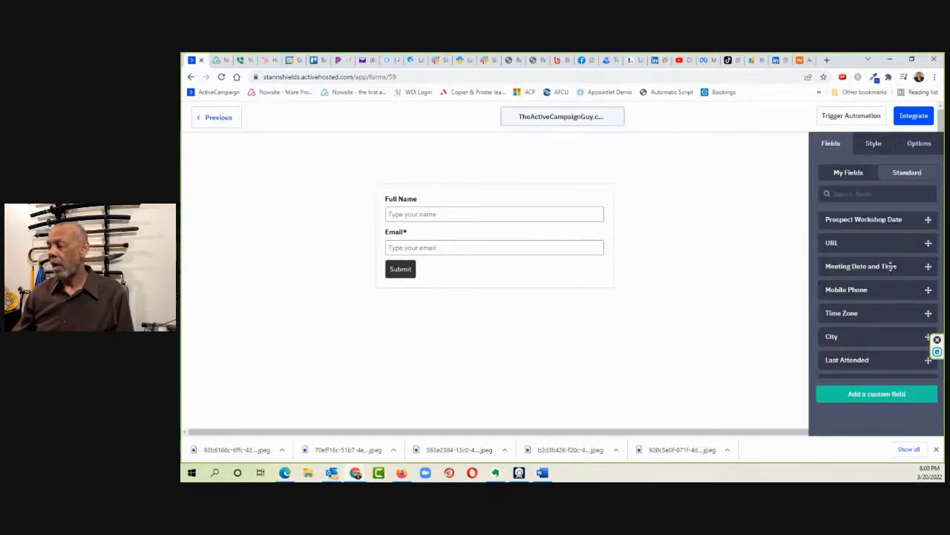
scroll(905, 300, down, 5)
scroll(905, 300, up, 2)
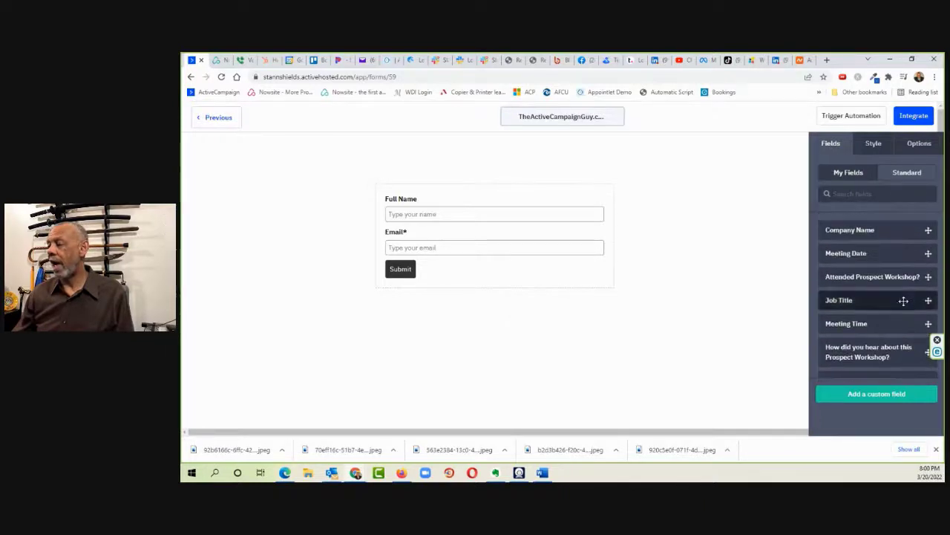
scroll(903, 300, down, 1)
scroll(903, 298, up, 1)
scroll(901, 290, down, 3)
scroll(902, 248, up, 4)
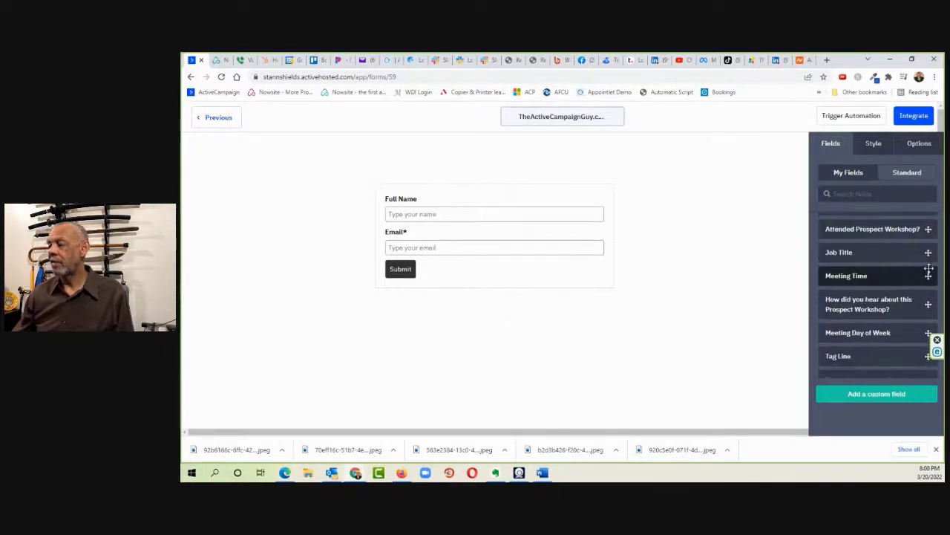
click(908, 173)
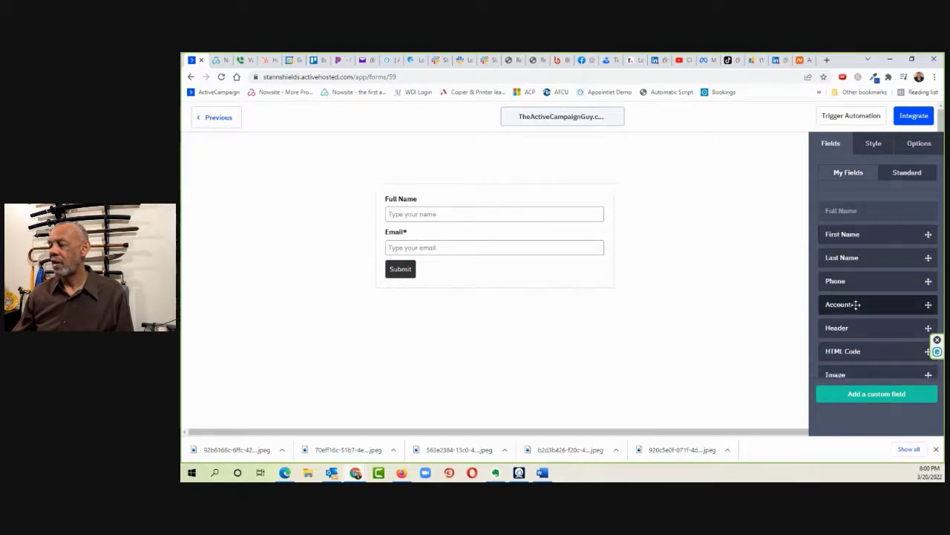
drag(901, 280, 471, 261)
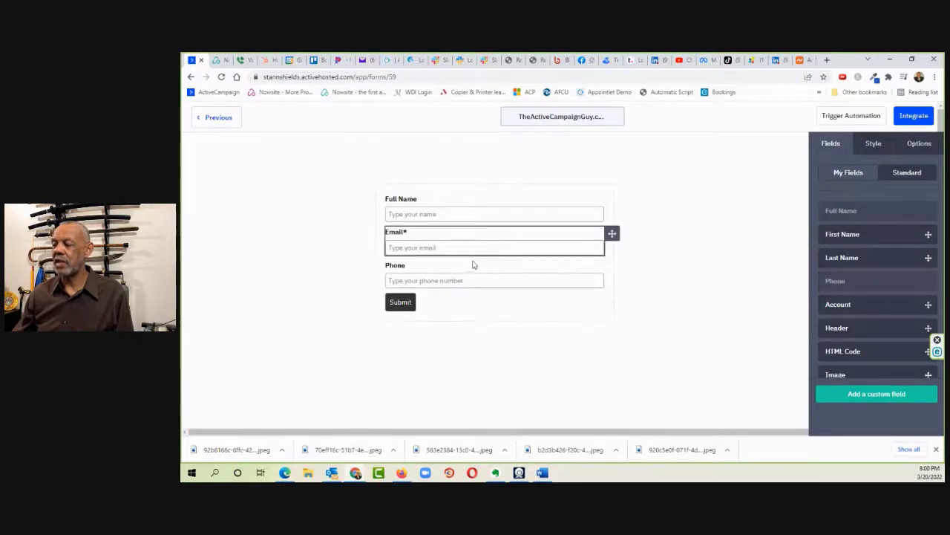
Step: Change the phone field's header to Mobile Phone and make the field required
click(429, 276)
click(823, 177)
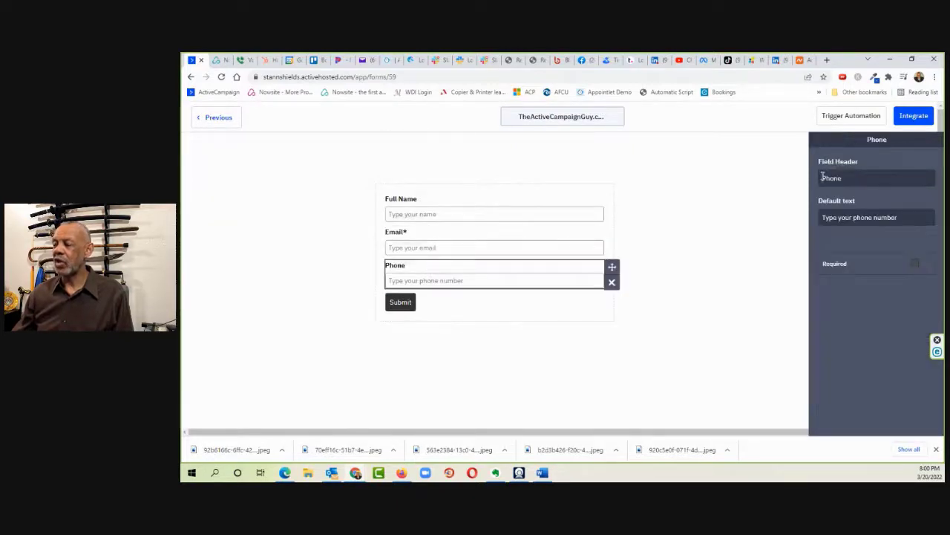
text(Mo)
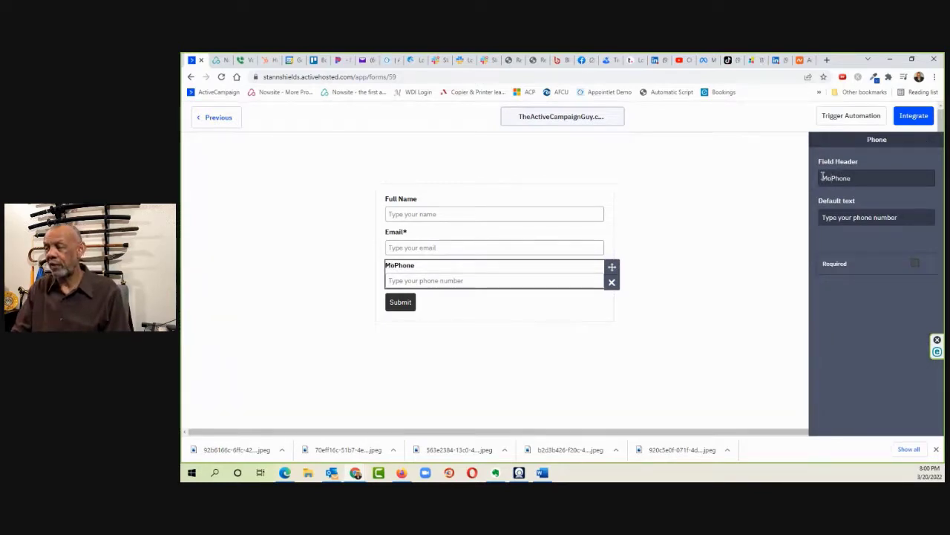
text(bile)
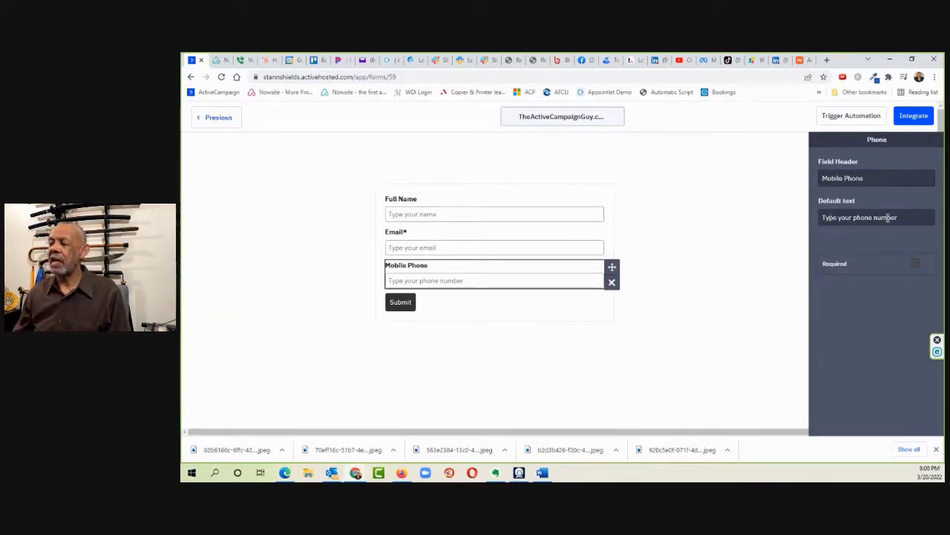
click(921, 267)
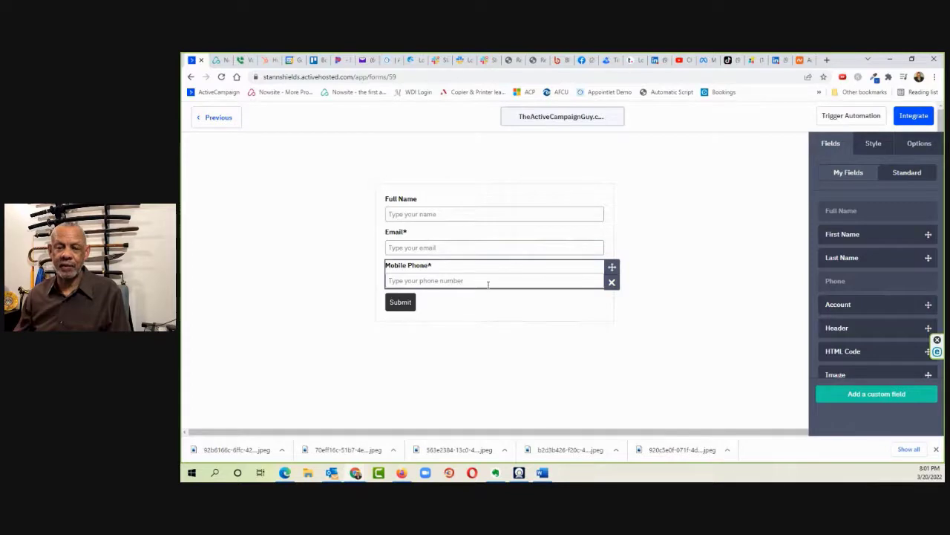
Step: Make the form background transparent and set the form's font color to white (FFFFFF)
click(874, 143)
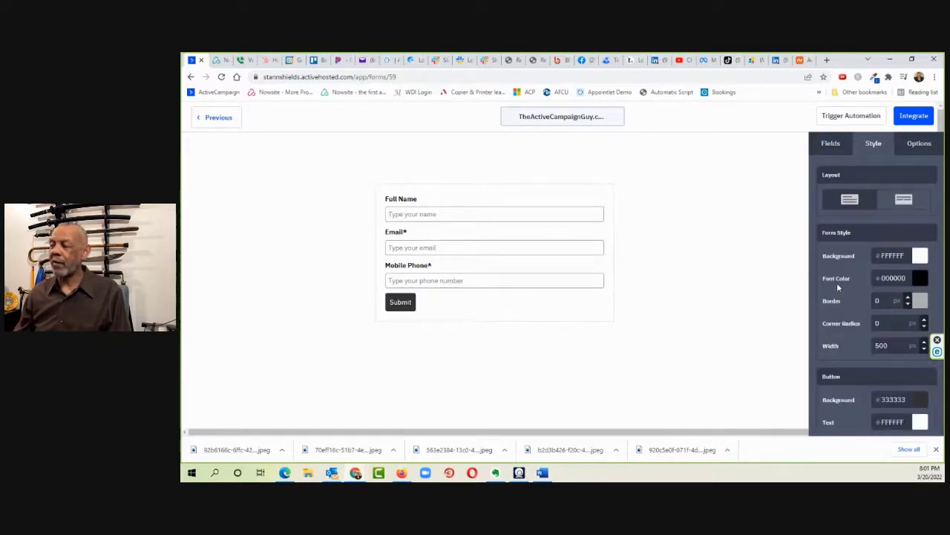
click(921, 256)
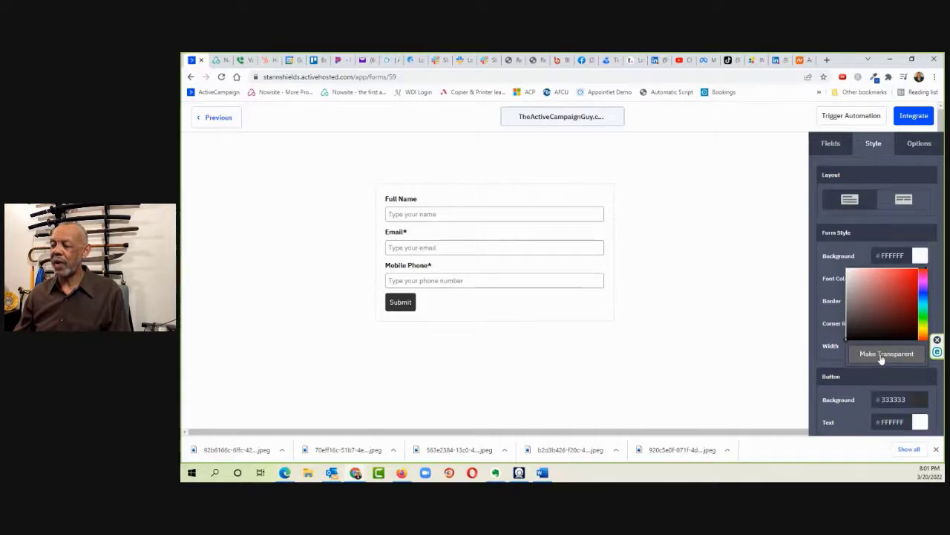
click(882, 355)
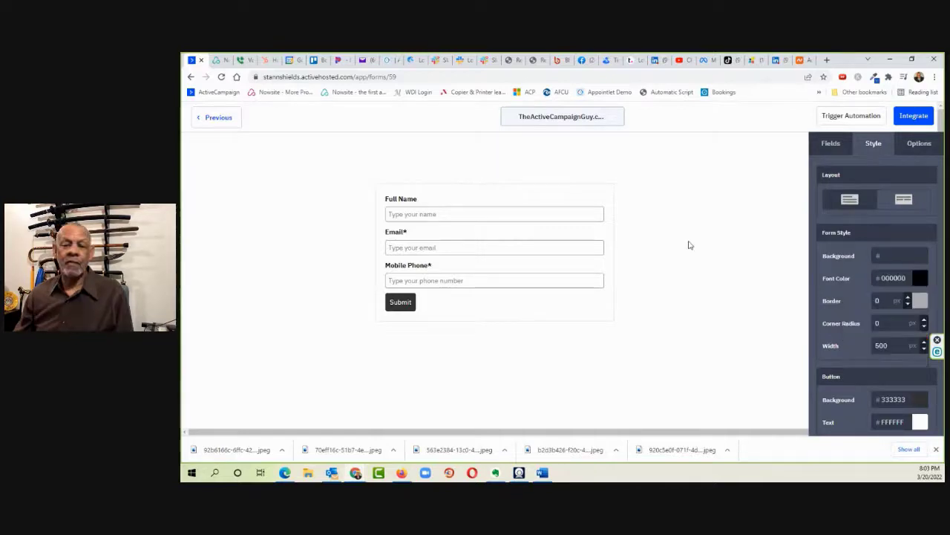
click(921, 280)
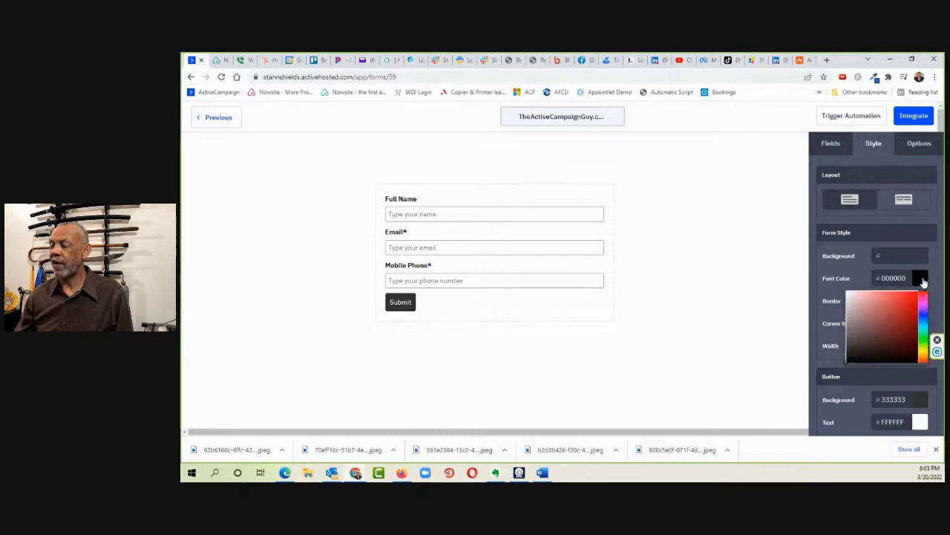
click(848, 292)
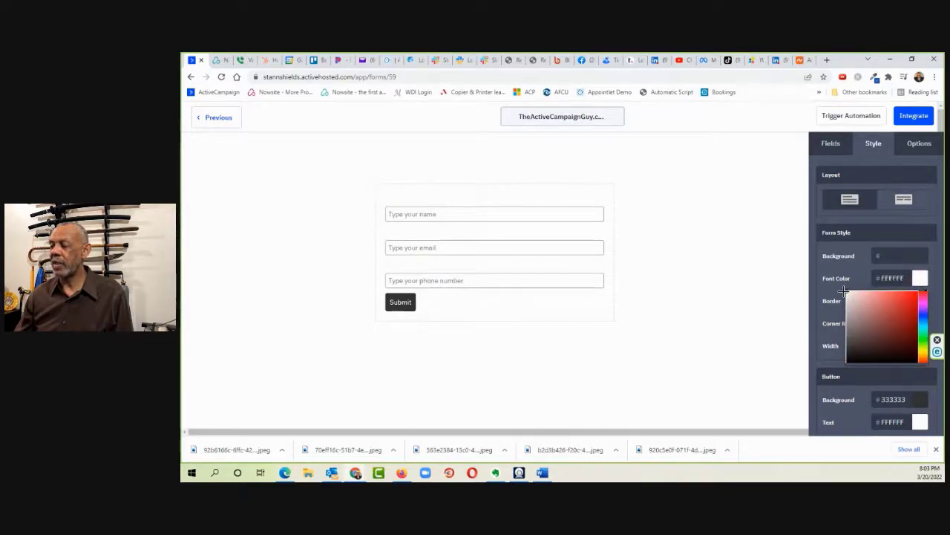
click(724, 271)
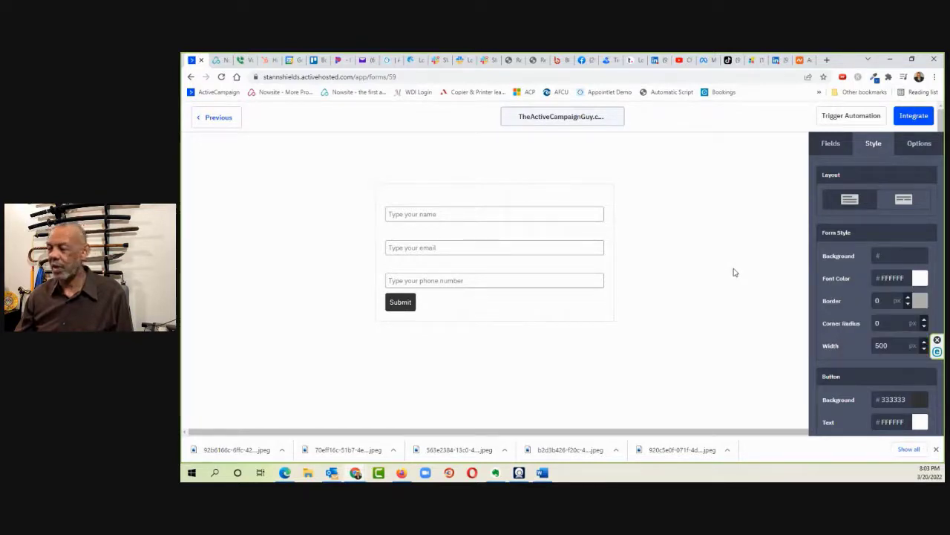
Step: Set the Submit button's background color to B6F2E4 by pasting the copied hex code
scroll(835, 224, down, 3)
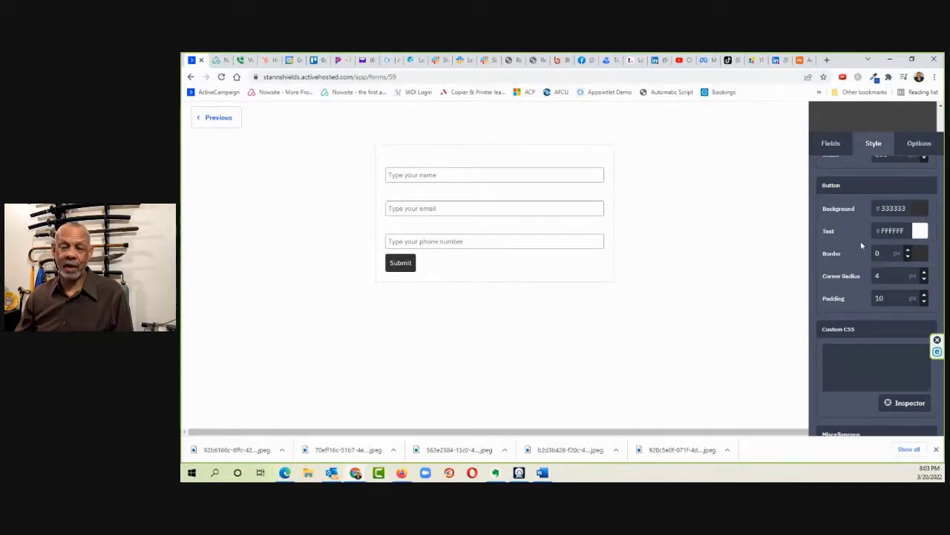
click(926, 214)
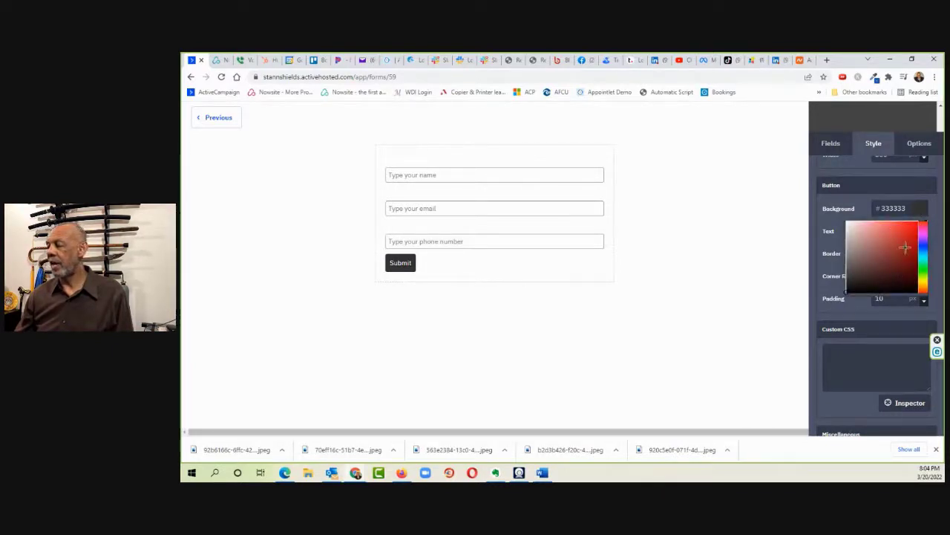
drag(911, 208, 877, 209)
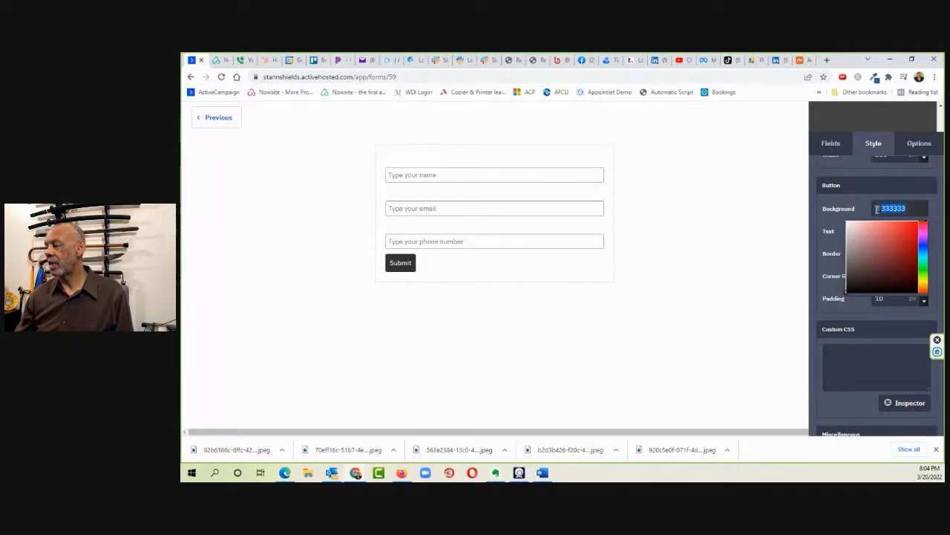
click(875, 209)
right_click(888, 209)
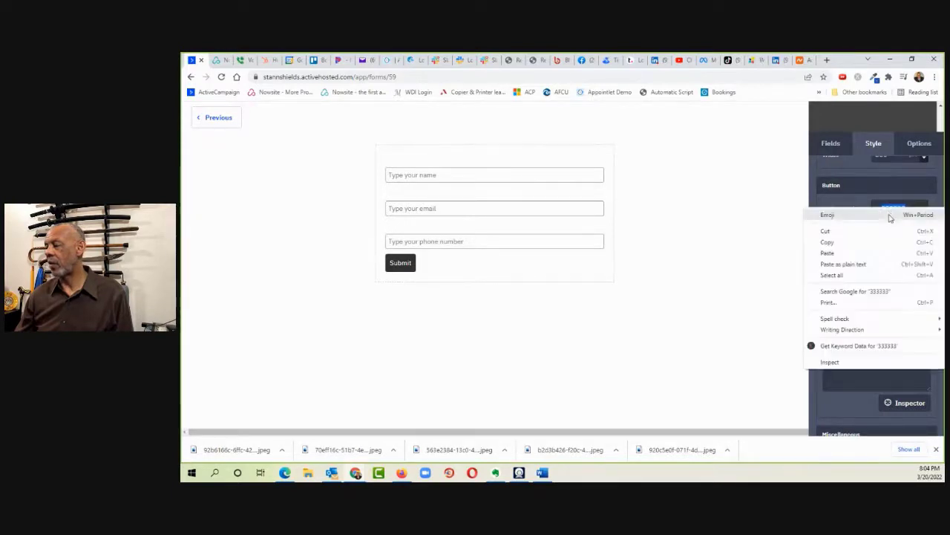
click(829, 252)
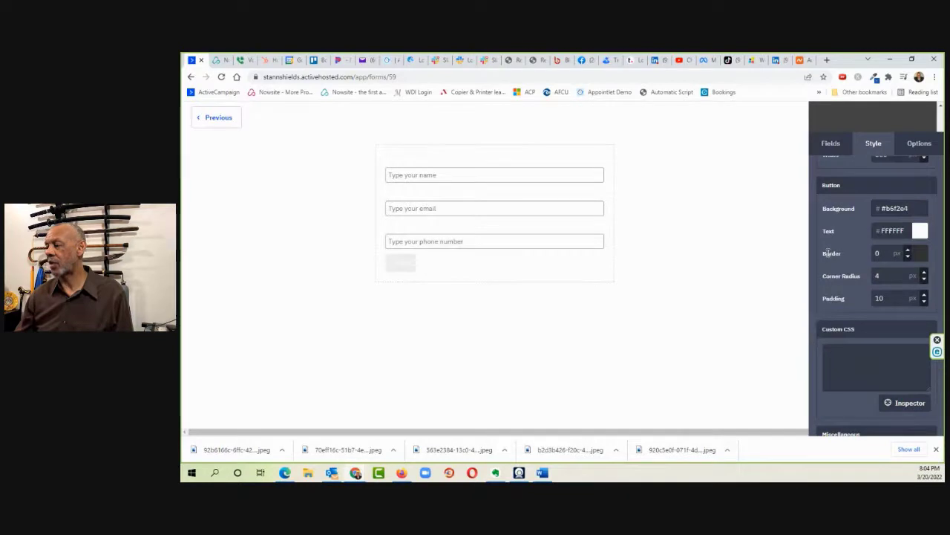
click(562, 275)
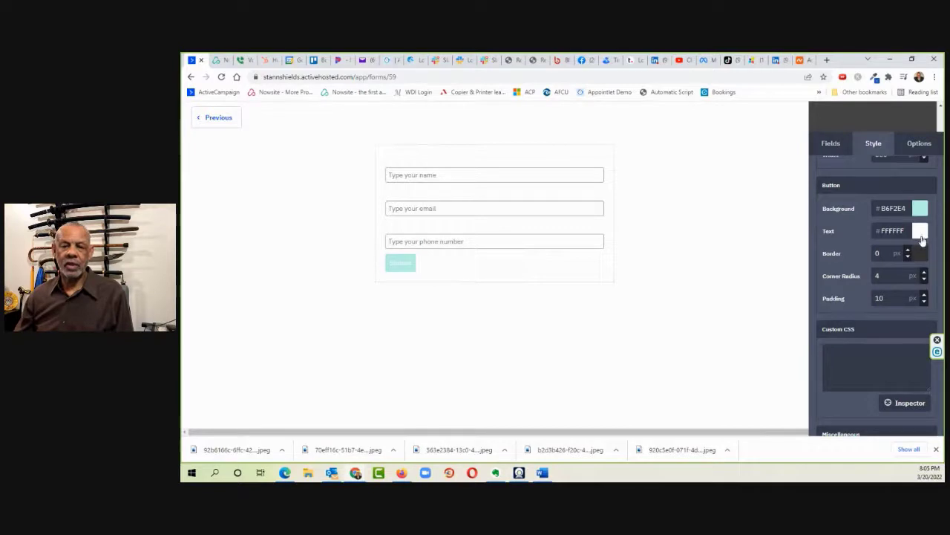
Step: Set the Submit button's text color to near-black 030303
click(921, 232)
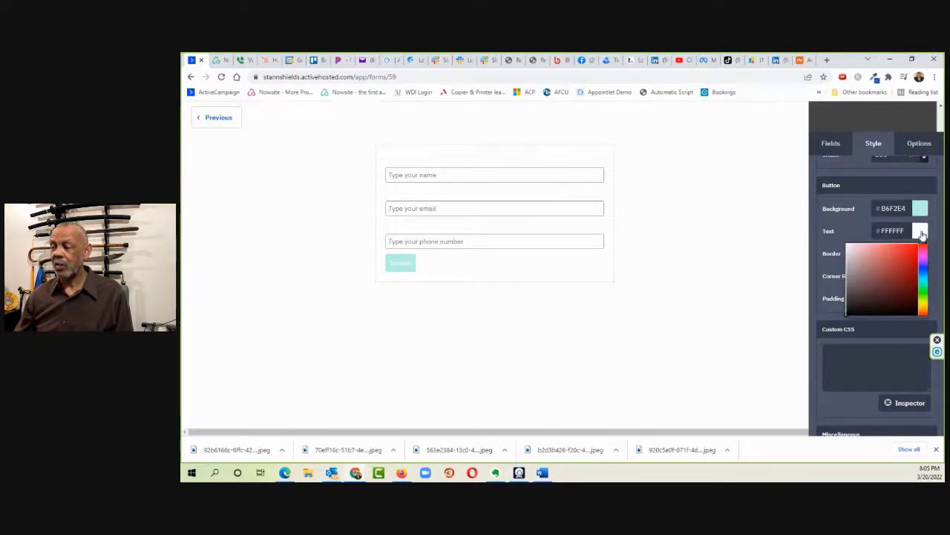
click(850, 312)
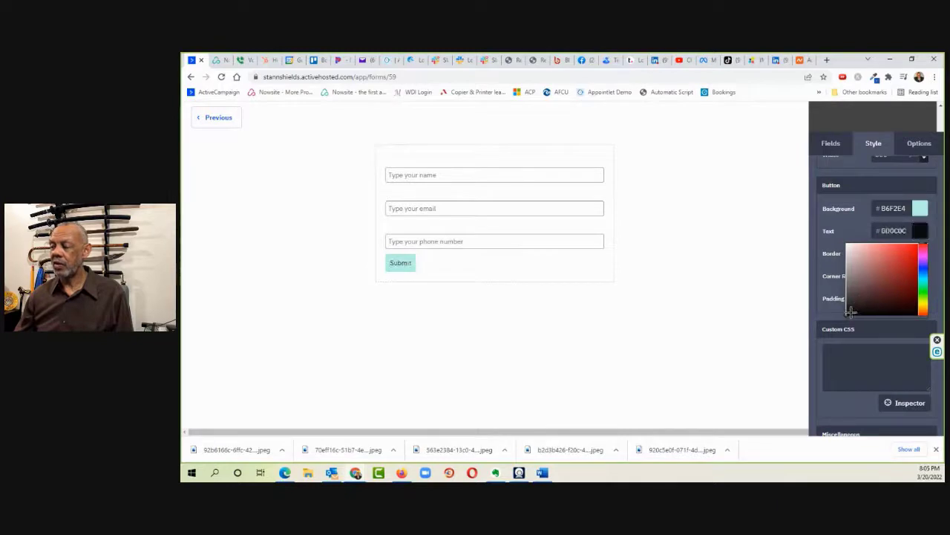
drag(848, 312, 847, 315)
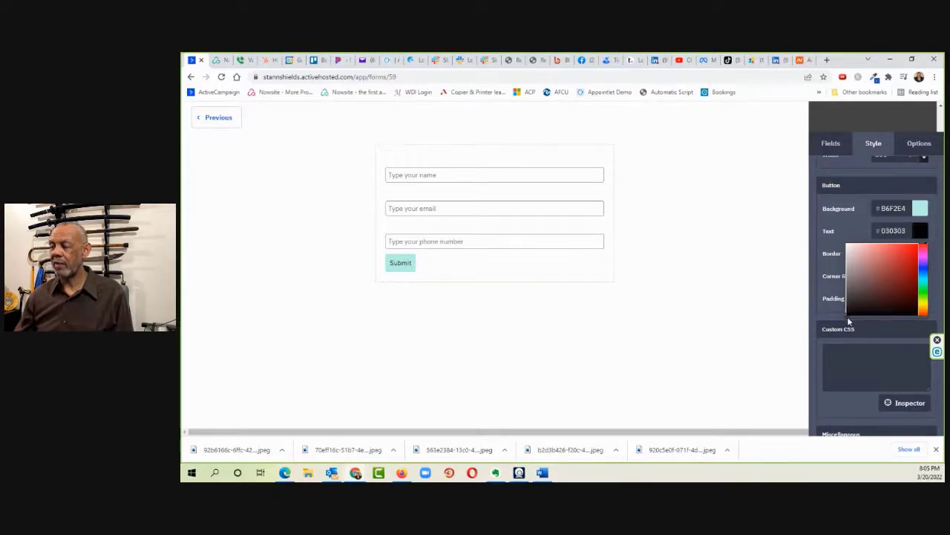
click(769, 247)
Step: Change the Submit button's label to Click Here To Learn More
click(401, 264)
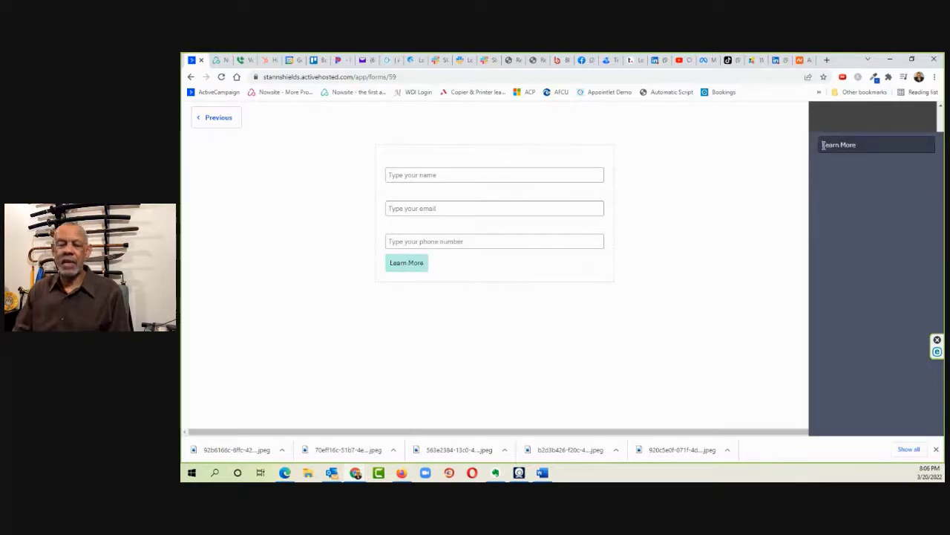
text(Click )
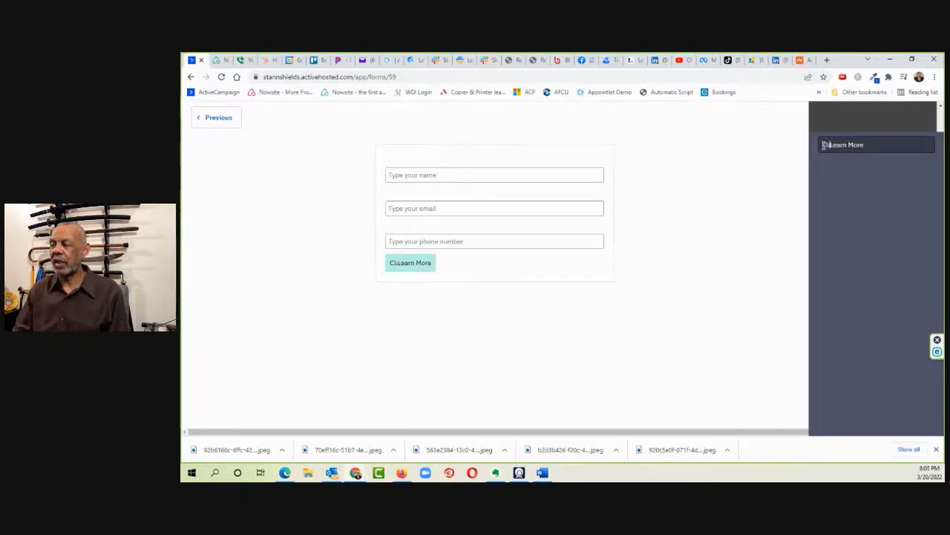
text(Here T)
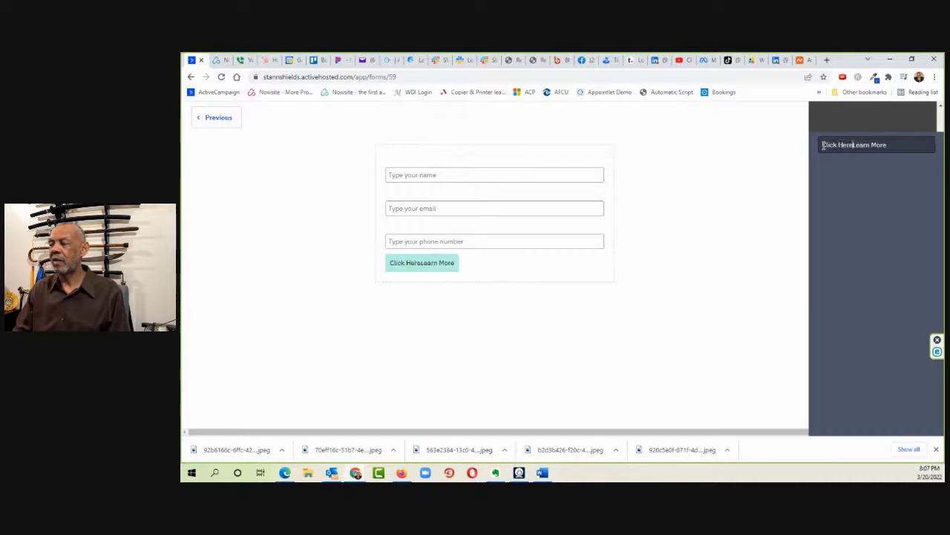
text(o)
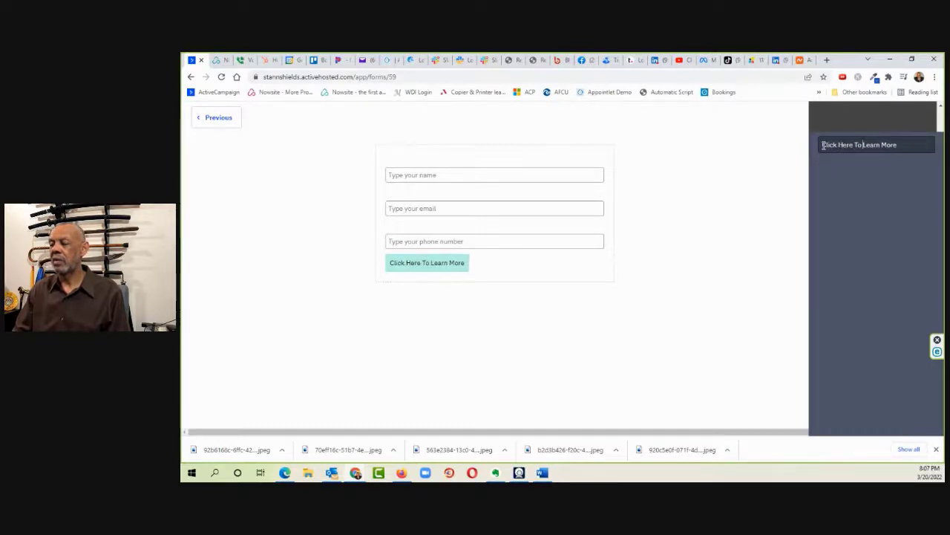
click(726, 215)
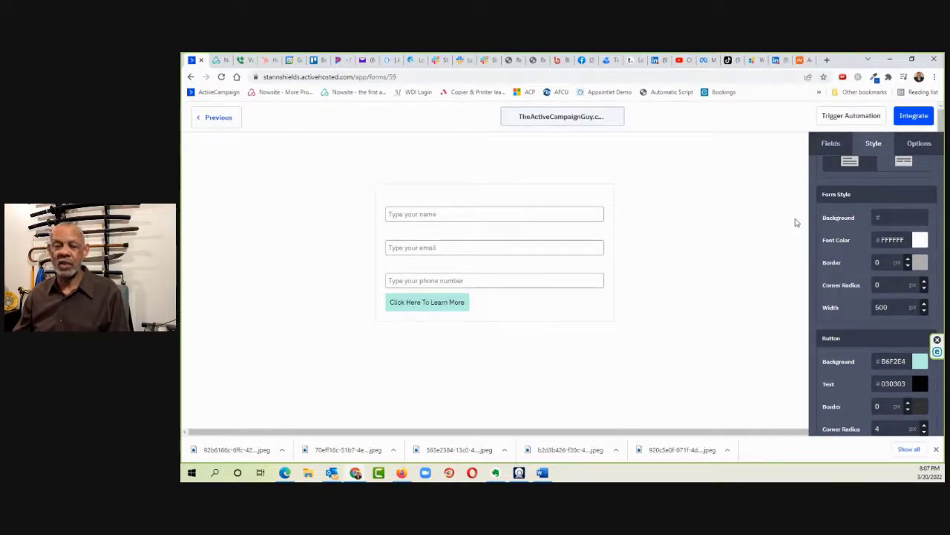
Step: Set the form's On Submit action to Open URL and paste the address of the owner's website /ac page
scroll(823, 249, down, 1)
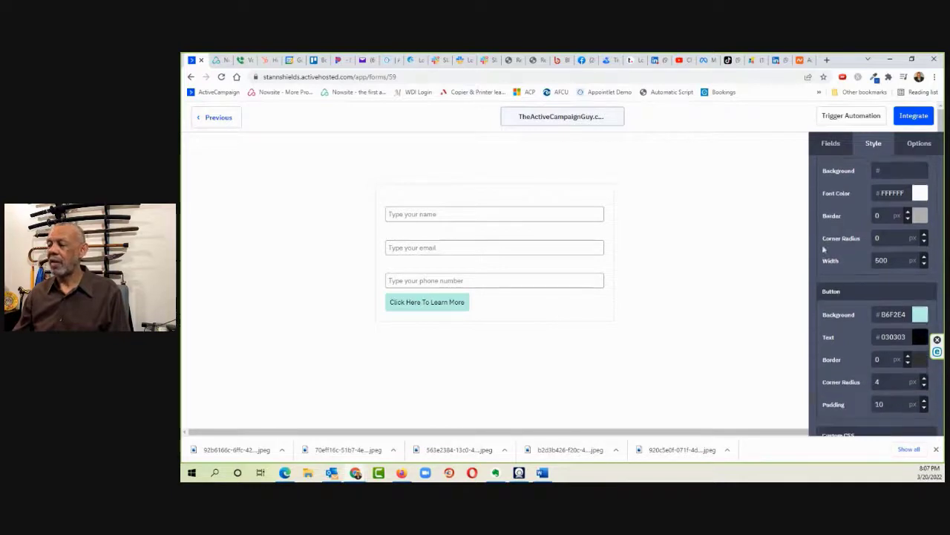
scroll(823, 250, down, 3)
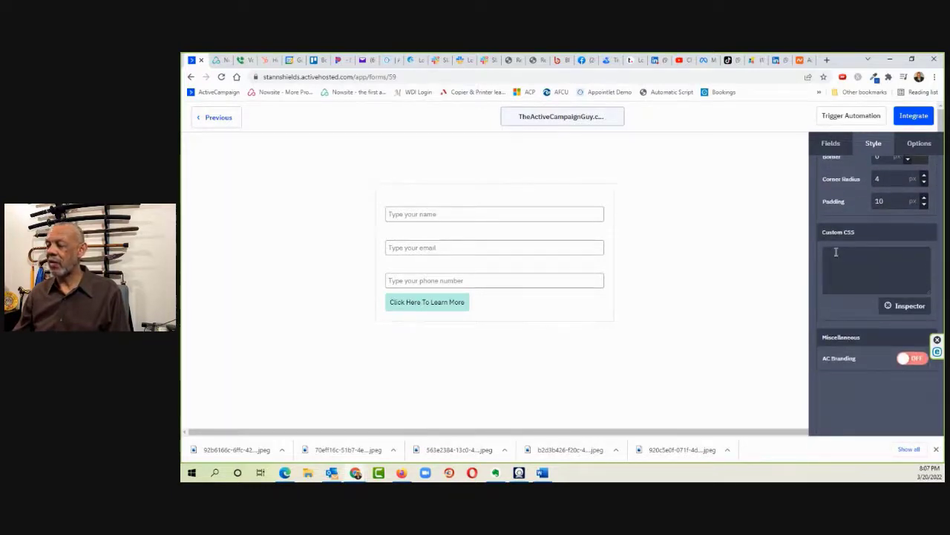
scroll(838, 253, up, 5)
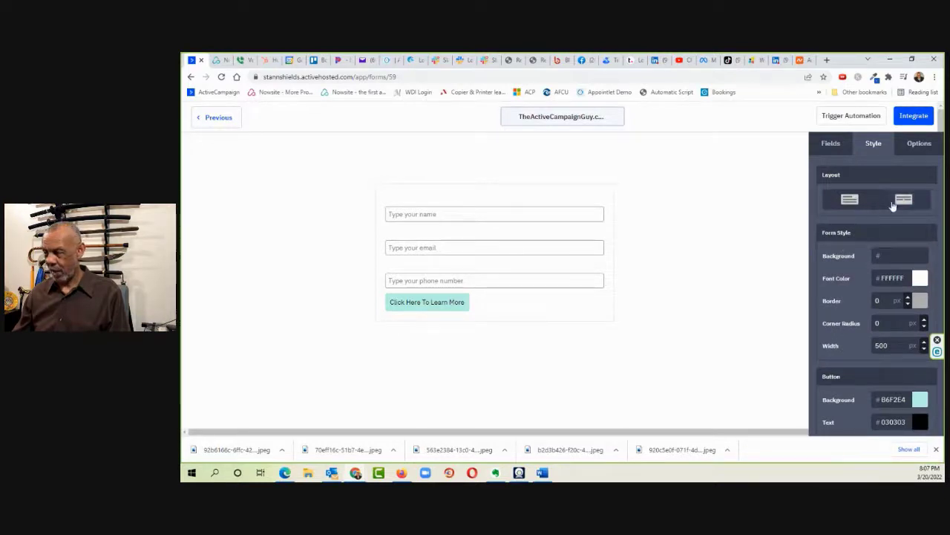
click(922, 145)
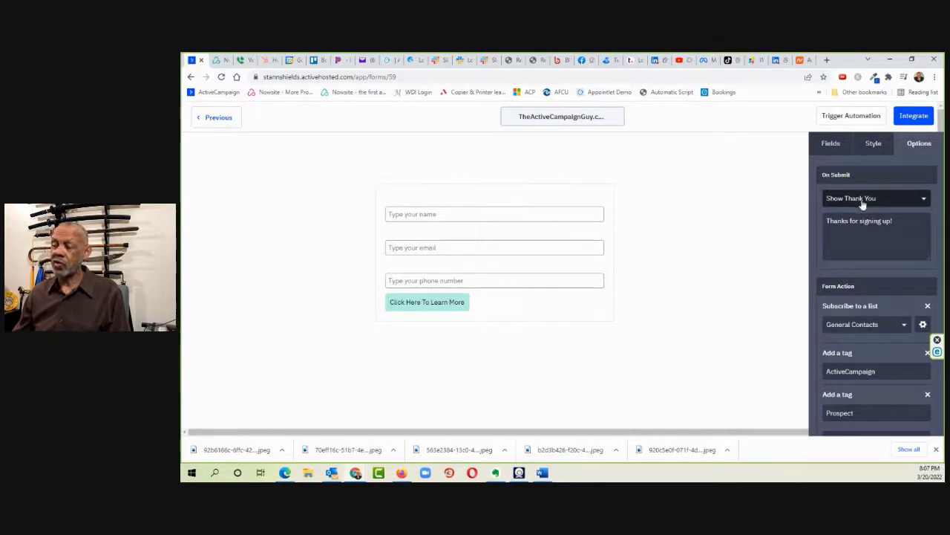
click(897, 199)
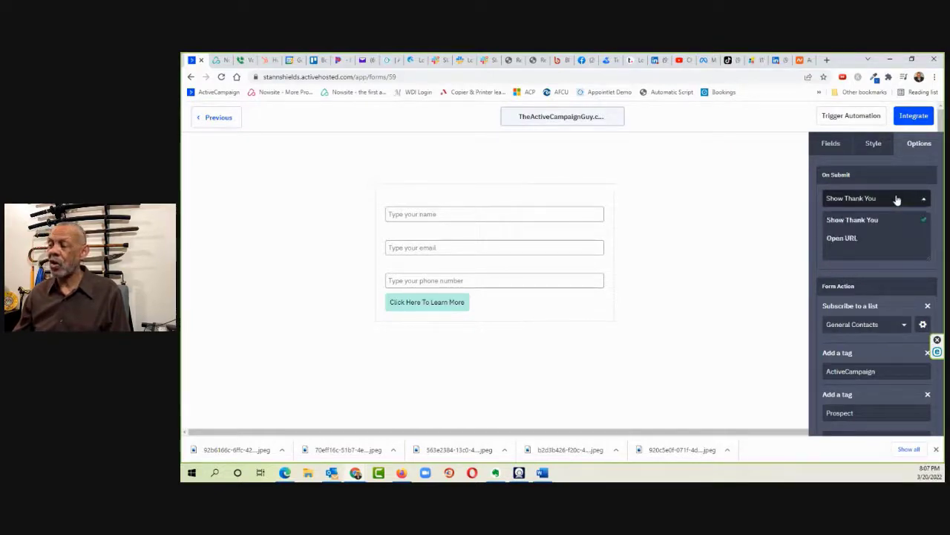
click(847, 240)
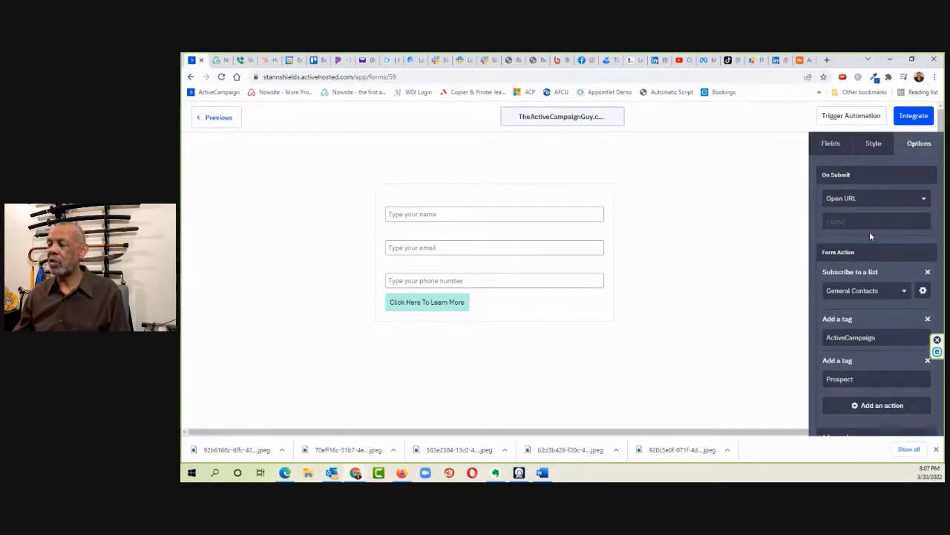
click(847, 223)
text(https://stanNshields.com/ac)
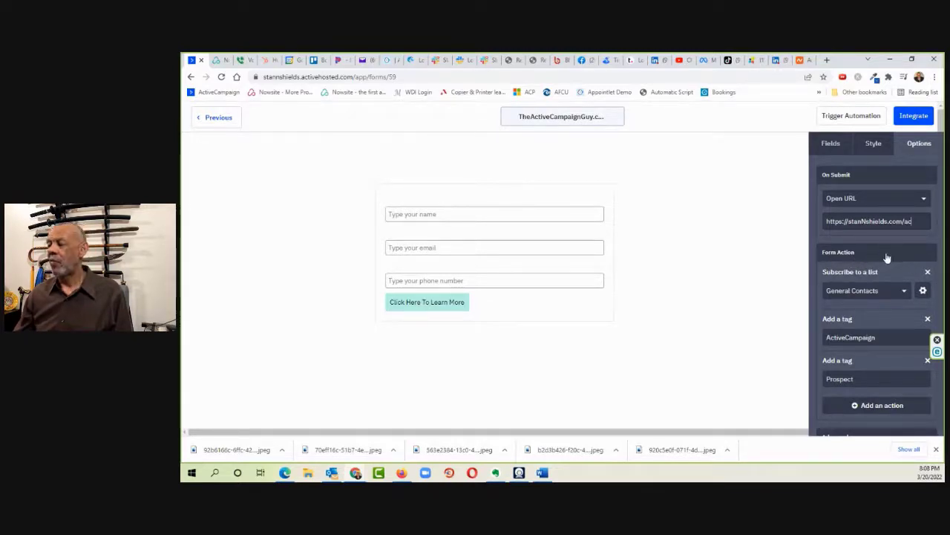
Step: Turn off letting blank fields overwrite existing field data and open the opt-in options of the General Contacts list action
scroll(885, 260, down, 2)
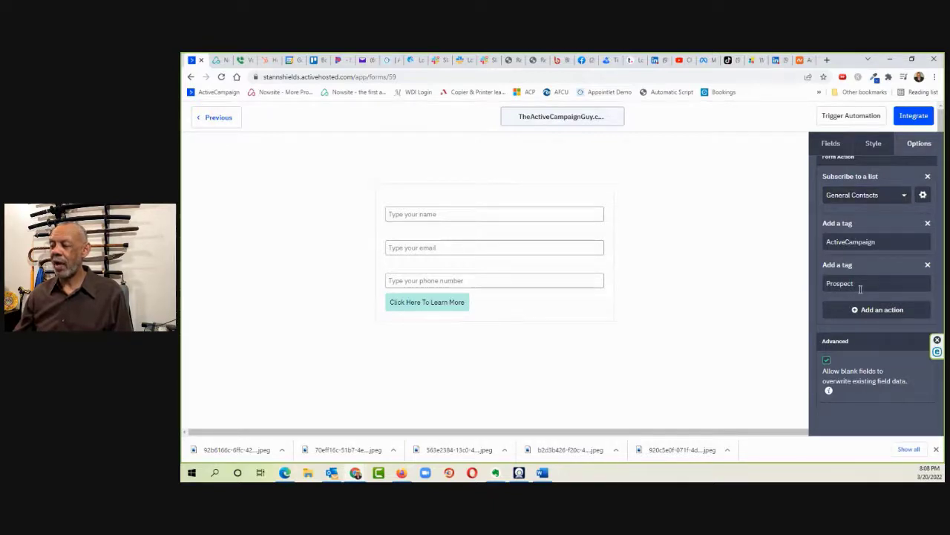
click(827, 362)
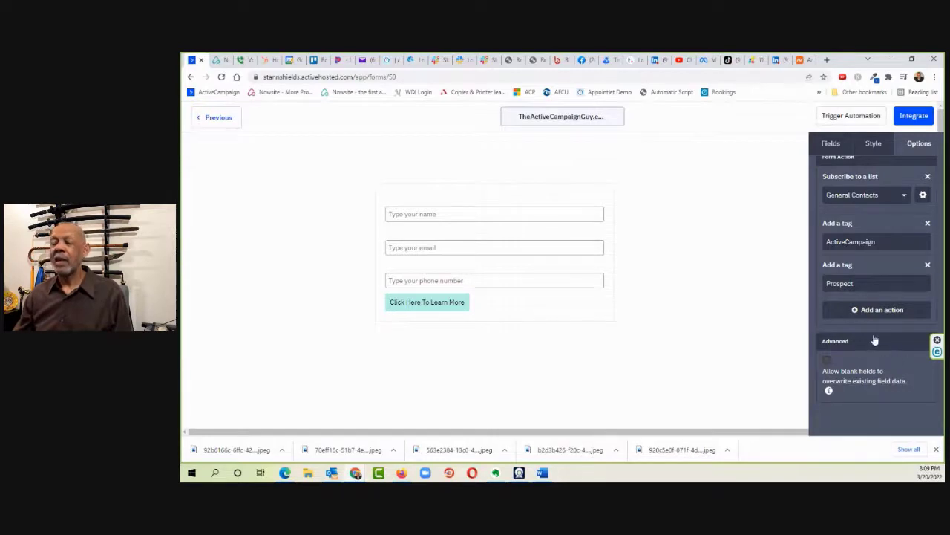
click(924, 195)
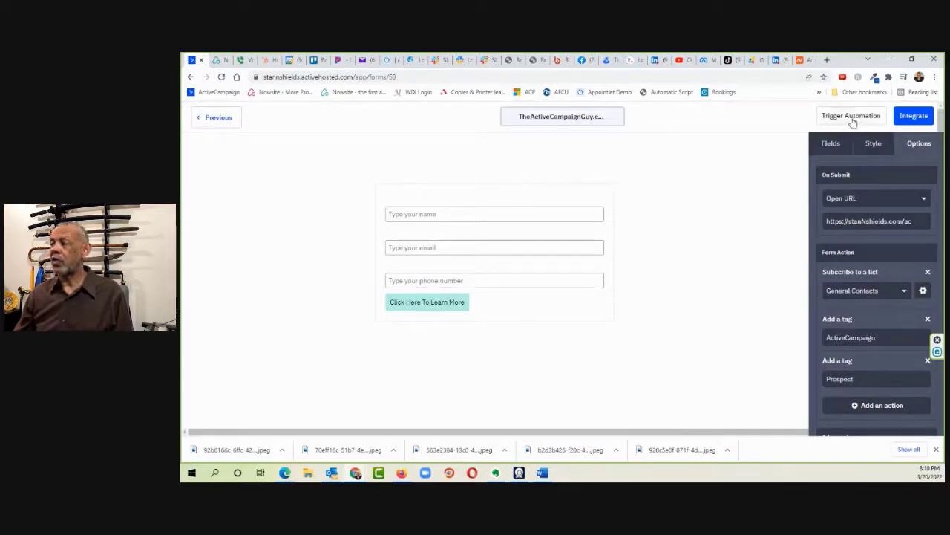
Step: Open the form's integration options and copy the Simple Embed code
click(917, 116)
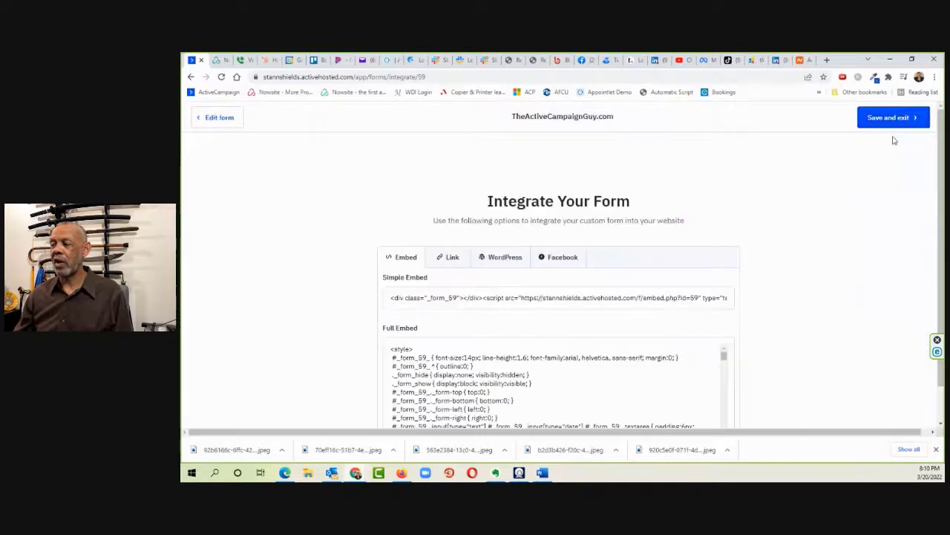
scroll(792, 194, down, 1)
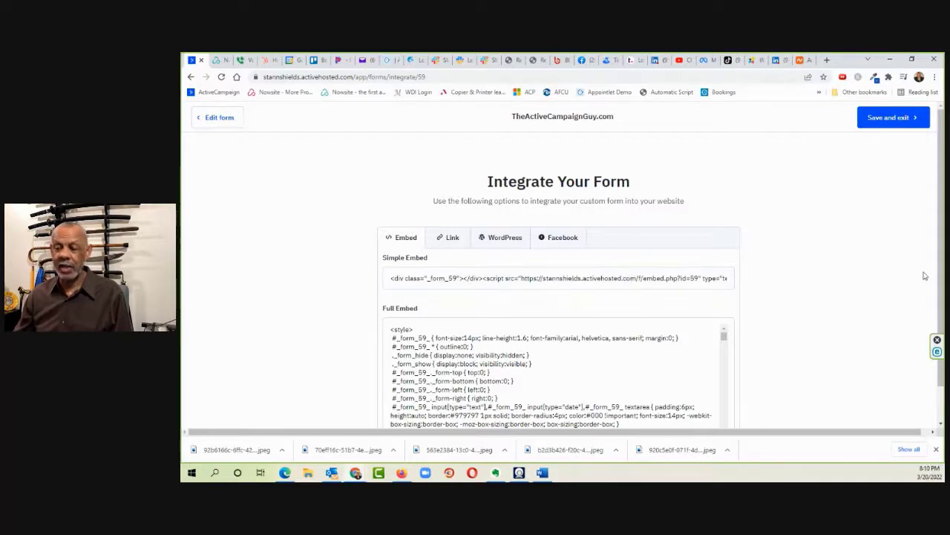
click(417, 279)
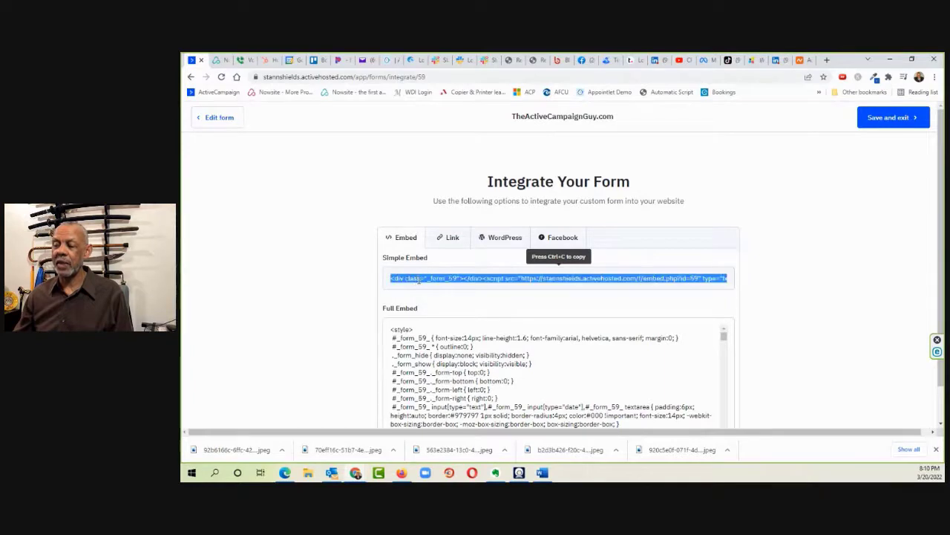
right_click(420, 278)
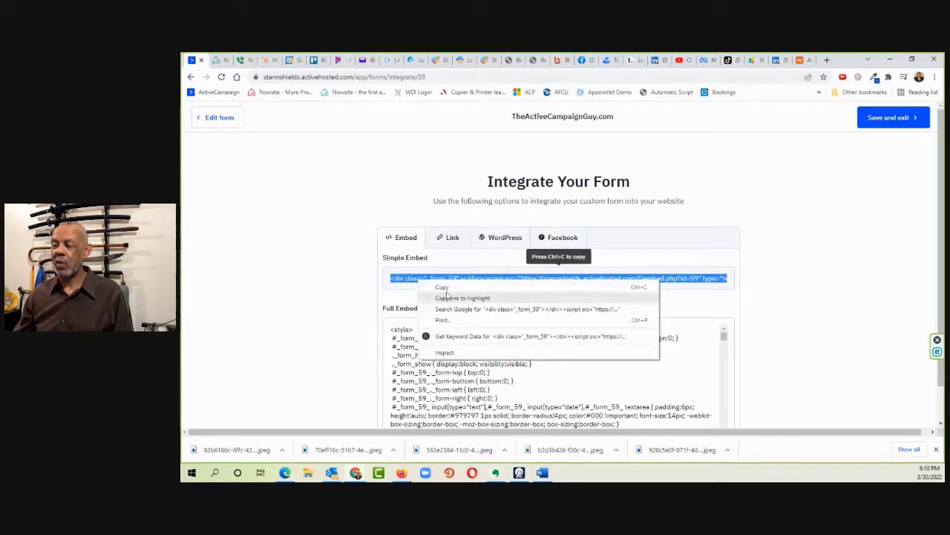
click(442, 288)
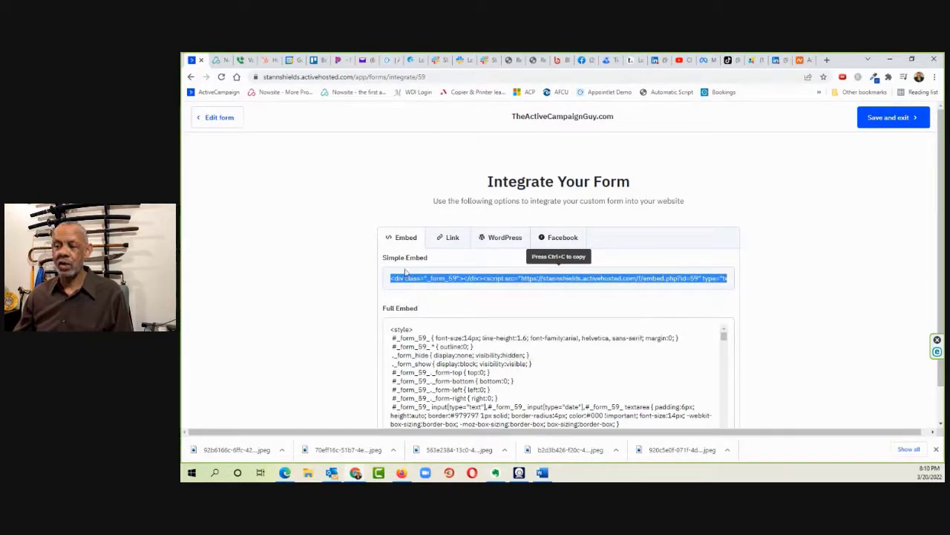
Step: Switch to the Nowsite website builder, add a Code Snippet below the Home page's Learn More! button and paste the embed code into it
click(217, 60)
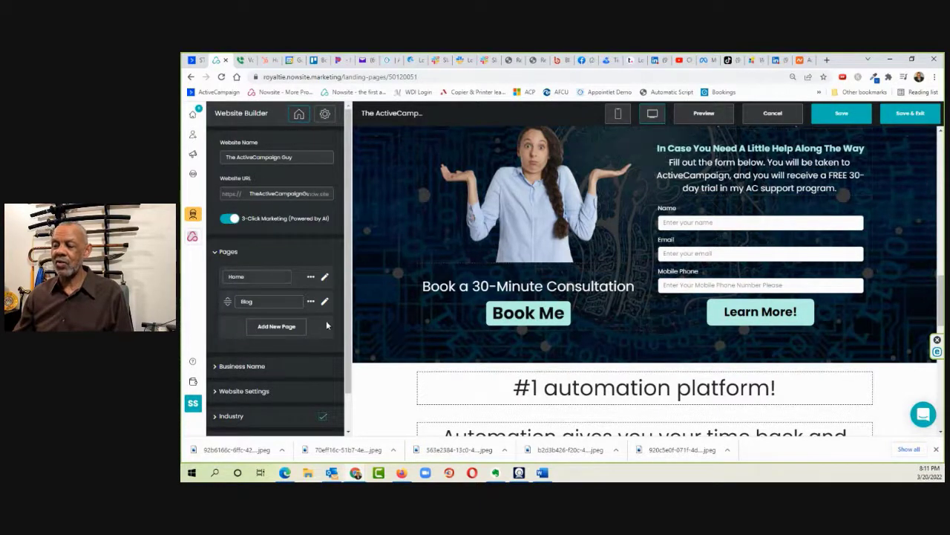
click(324, 277)
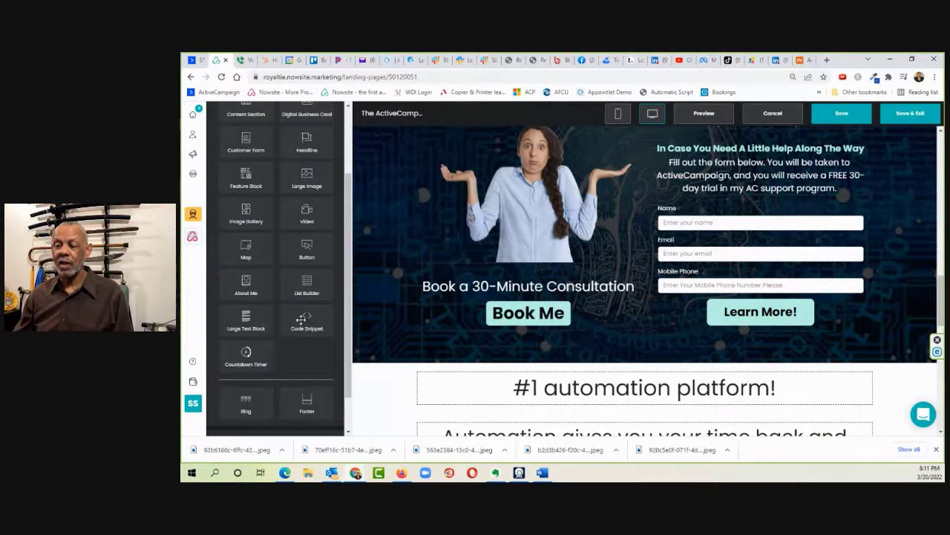
drag(313, 326, 757, 339)
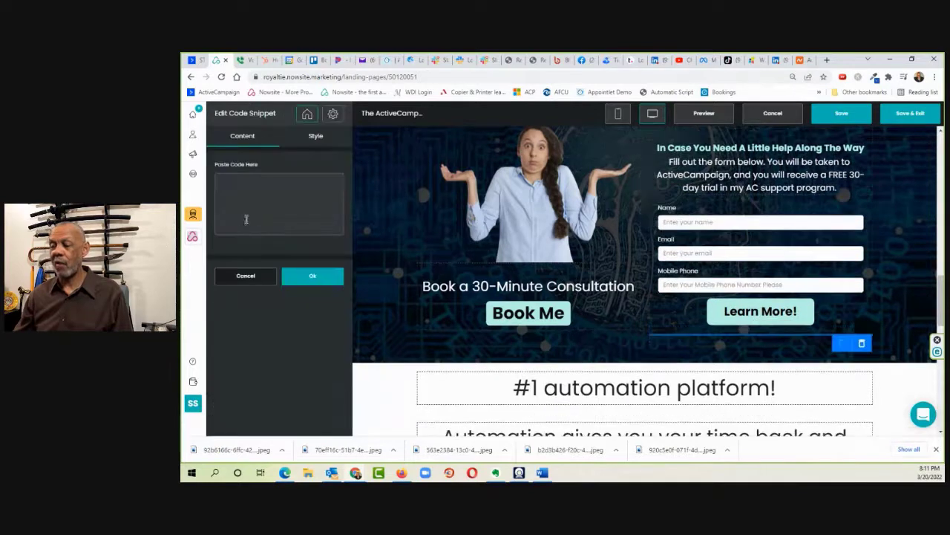
right_click(248, 187)
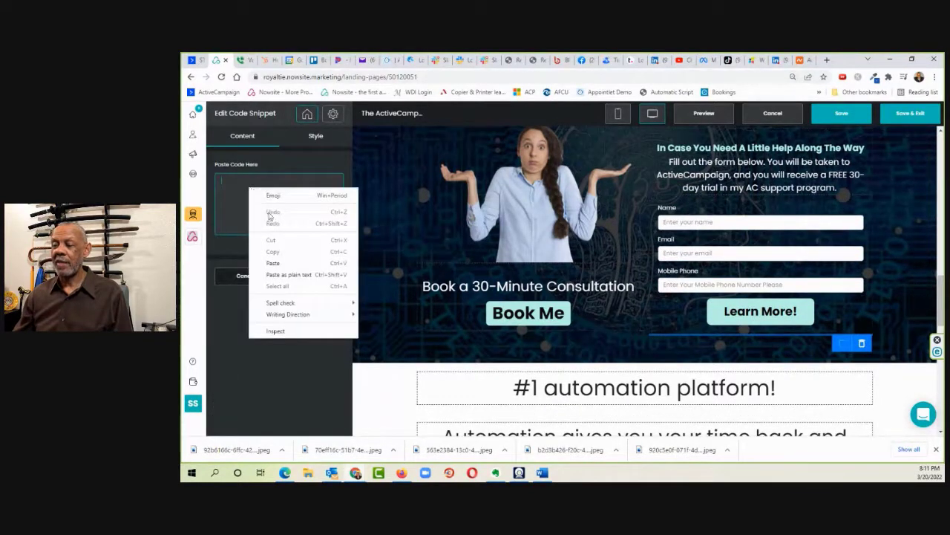
click(273, 264)
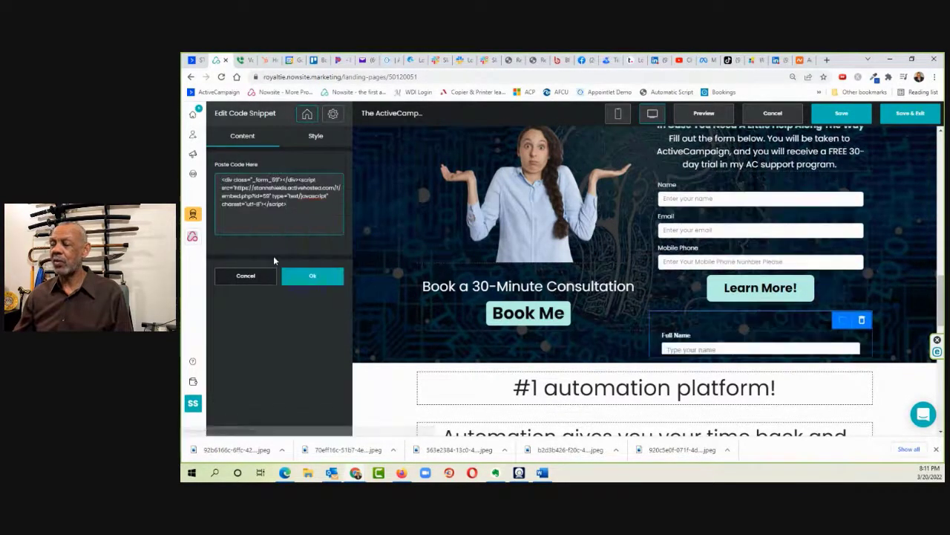
Step: Increase the code snippet's section height, trying 300 px and 400 px before settling on 350 px
scroll(829, 230, down, 2)
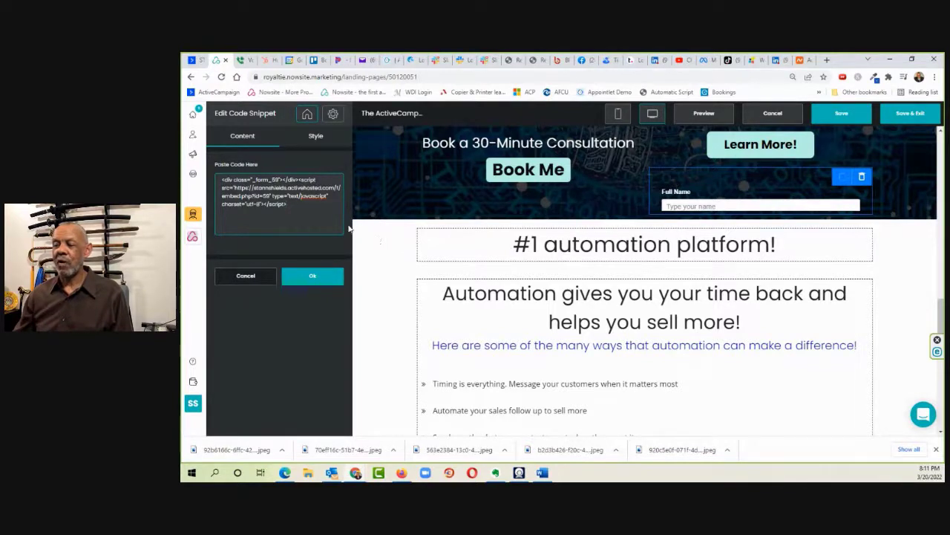
click(316, 138)
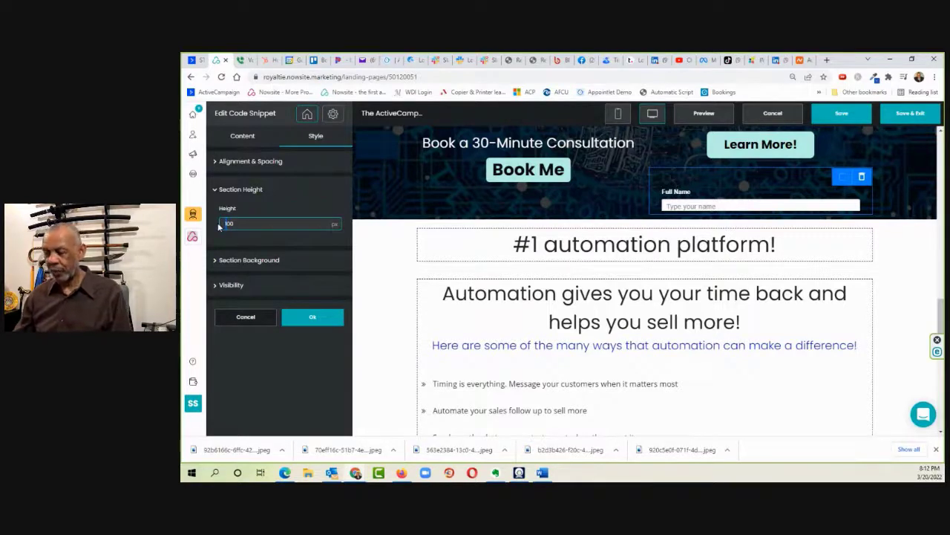
text(3)
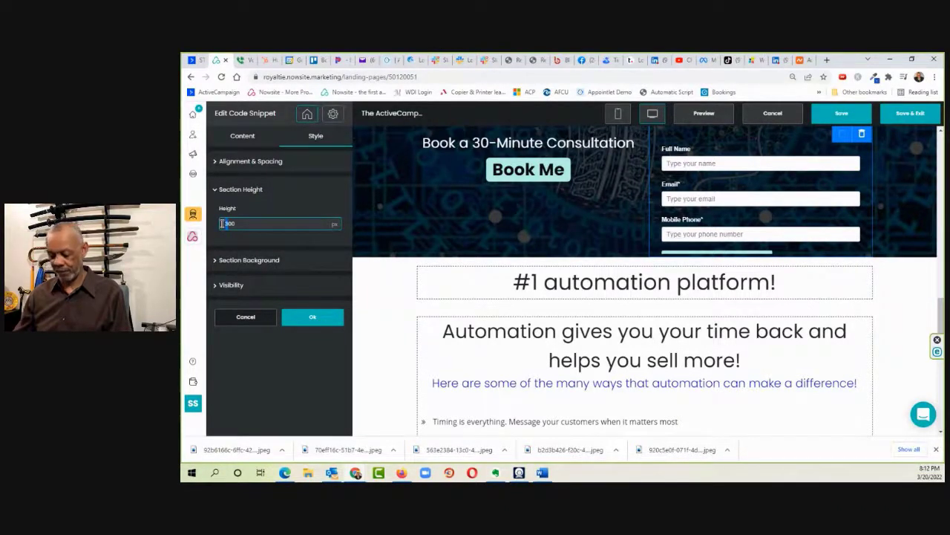
text(4)
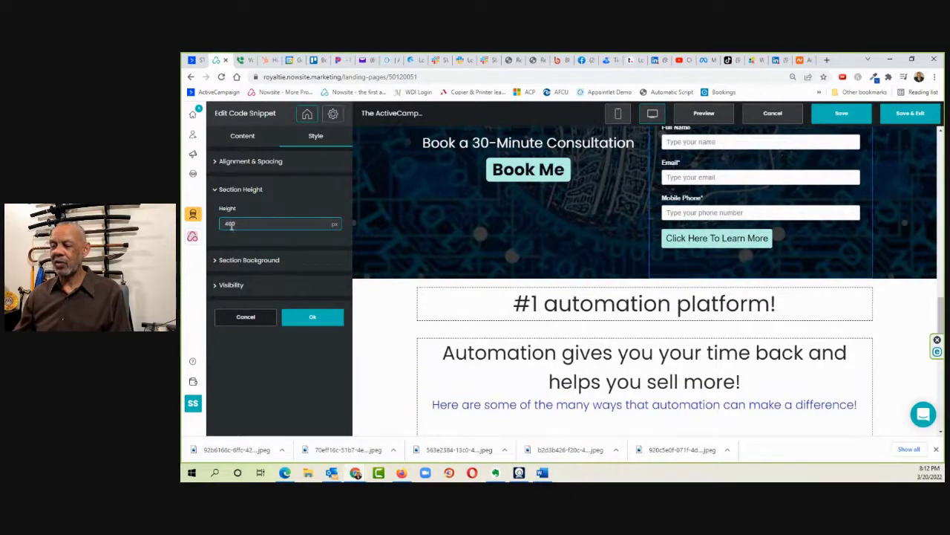
drag(223, 225, 221, 224)
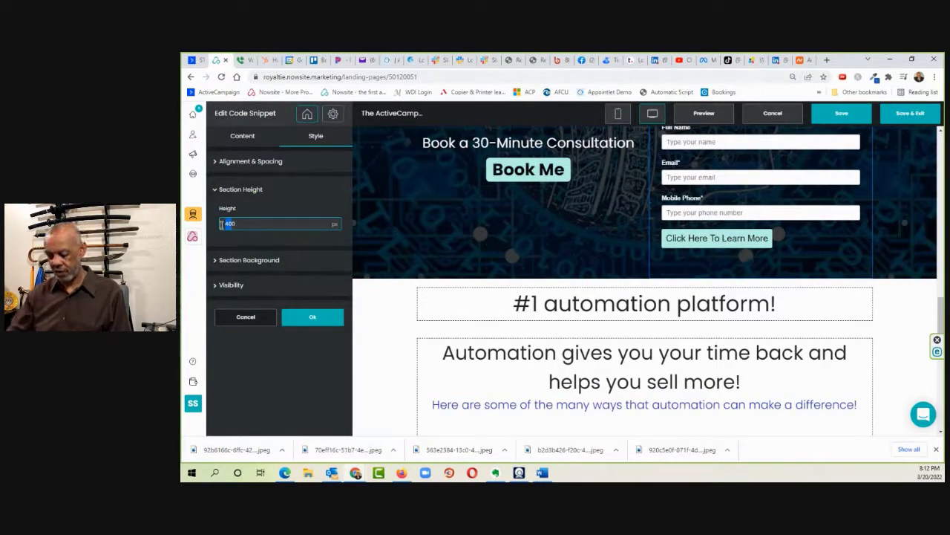
text(36)
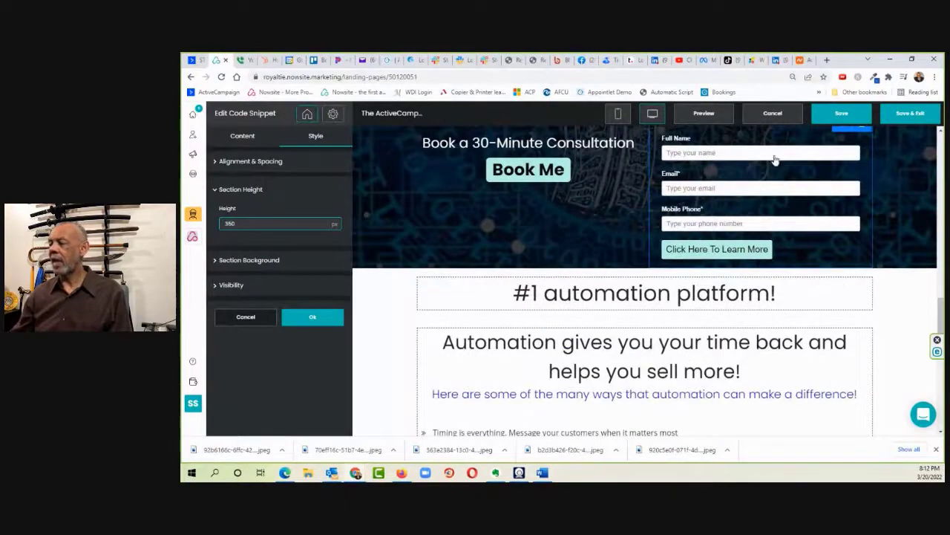
scroll(901, 234, up, 2)
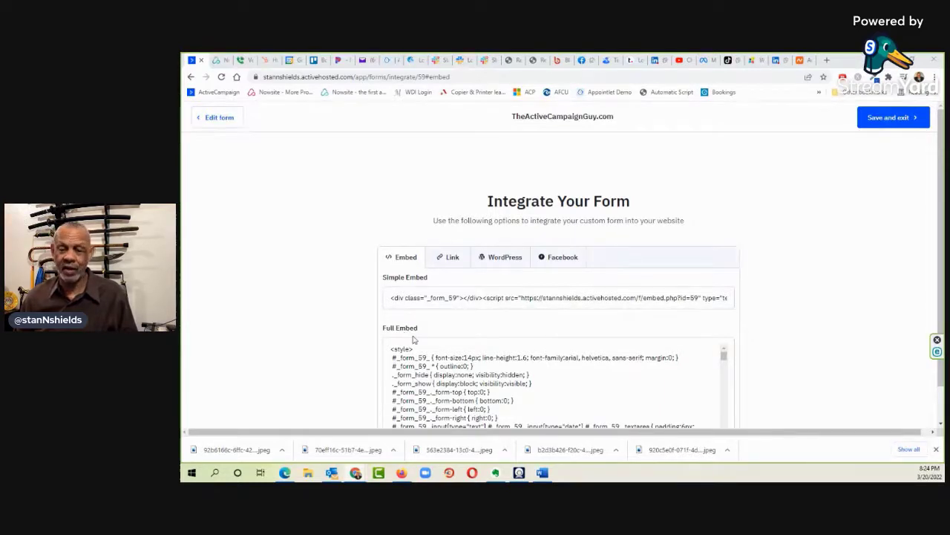
Step: Copy the form's shareable link, open it in a new browser tab to view the form page, and close that tab
click(450, 258)
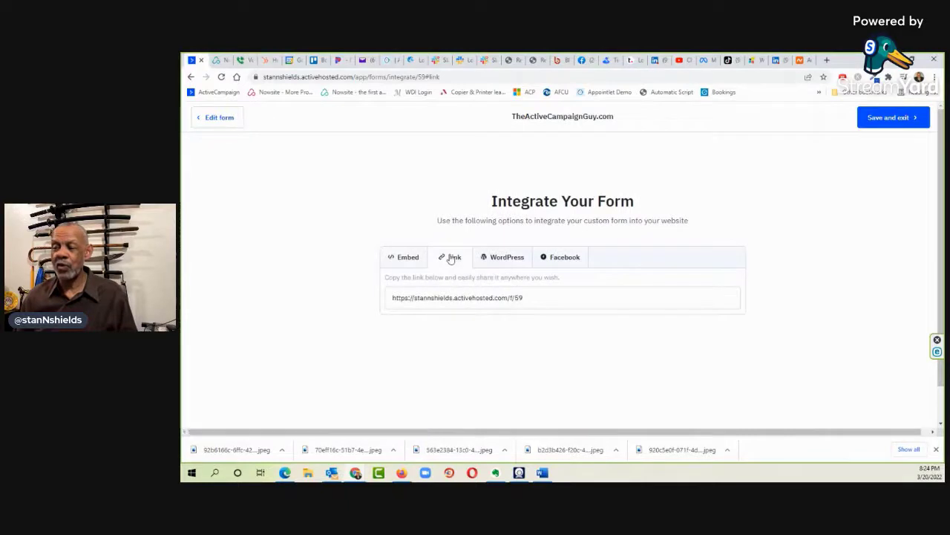
click(431, 299)
right_click(431, 300)
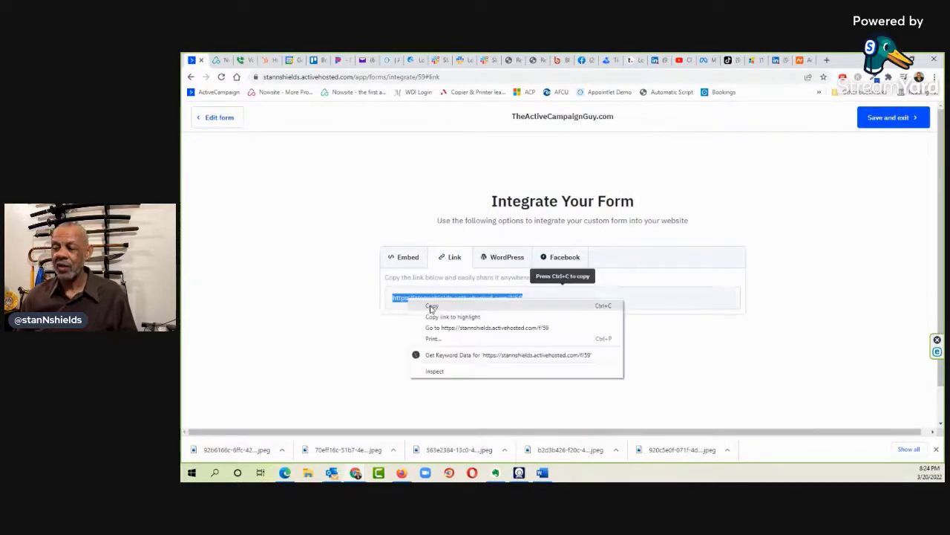
click(444, 305)
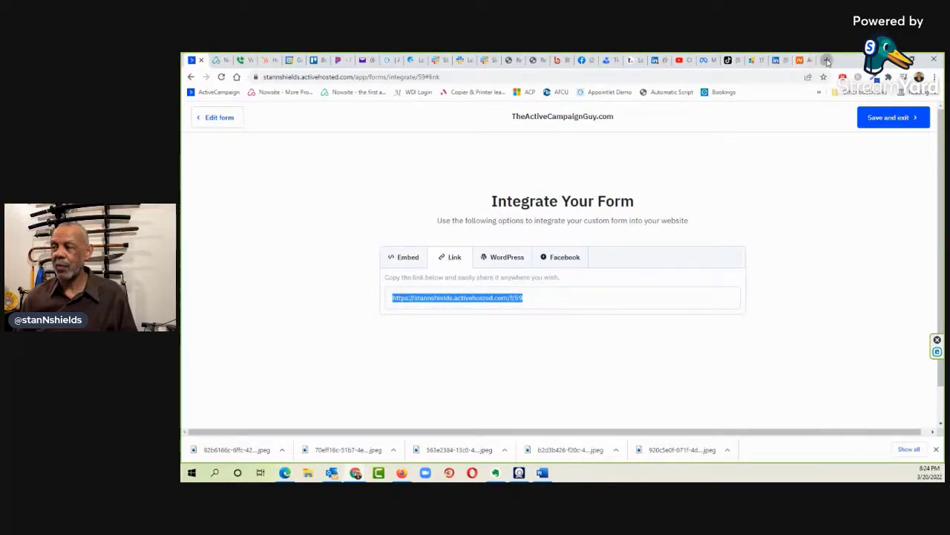
click(827, 61)
click(593, 77)
key(ctrl+v)
key(Return)
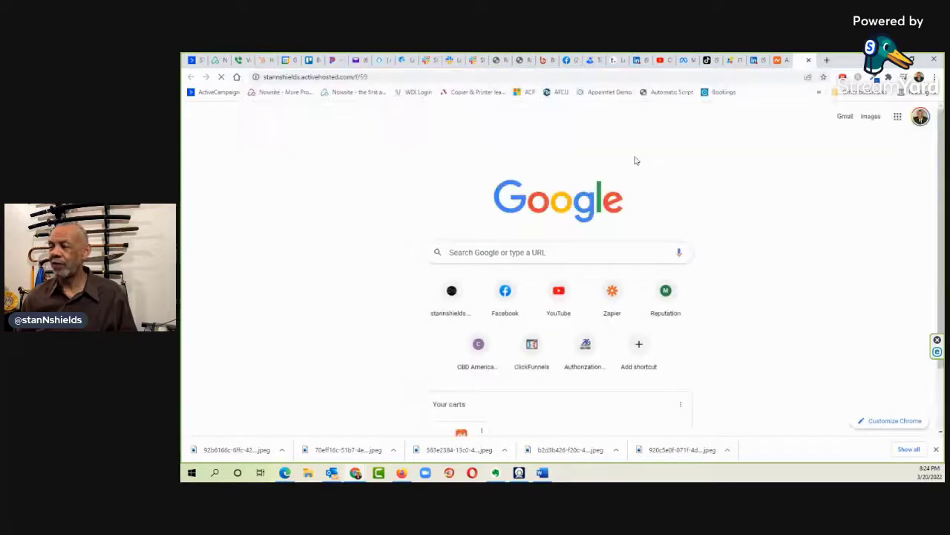
key(ctrl+w)
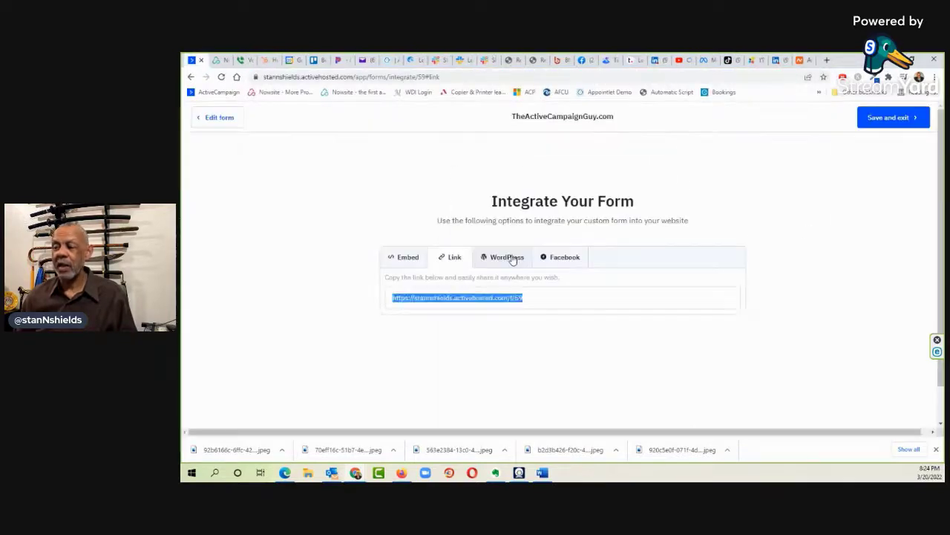
Step: Review the WordPress plugin and Facebook page options for integrating the form
click(509, 257)
scroll(656, 256, down, 2)
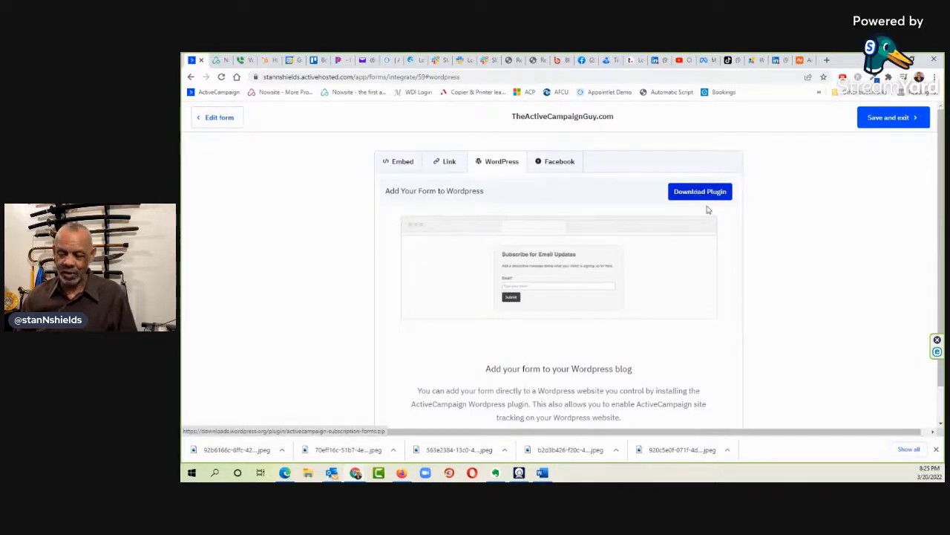
click(550, 165)
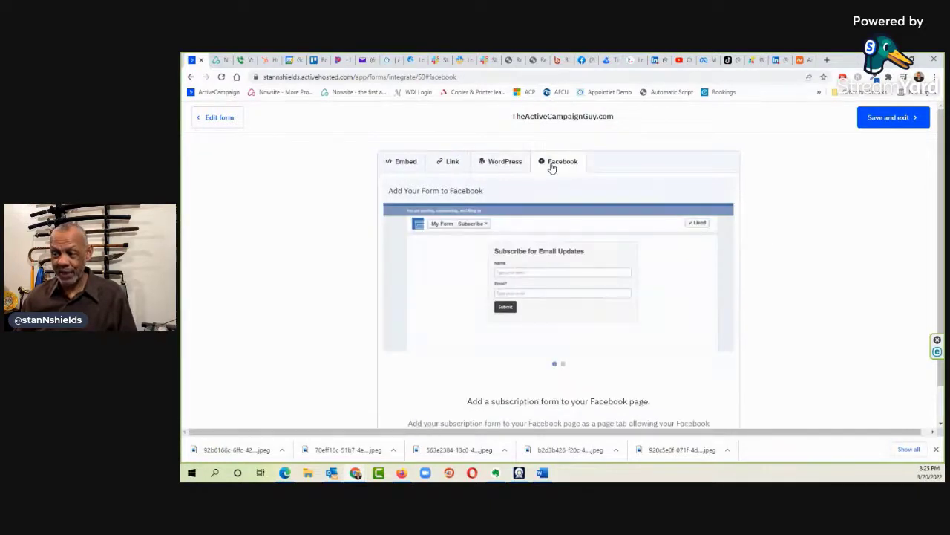
scroll(675, 215, down, 1)
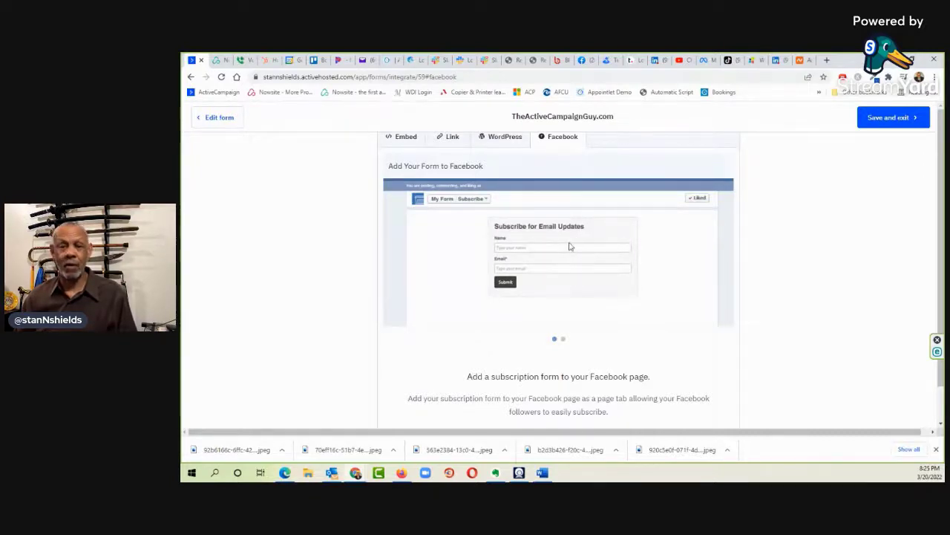
scroll(642, 294, down, 1)
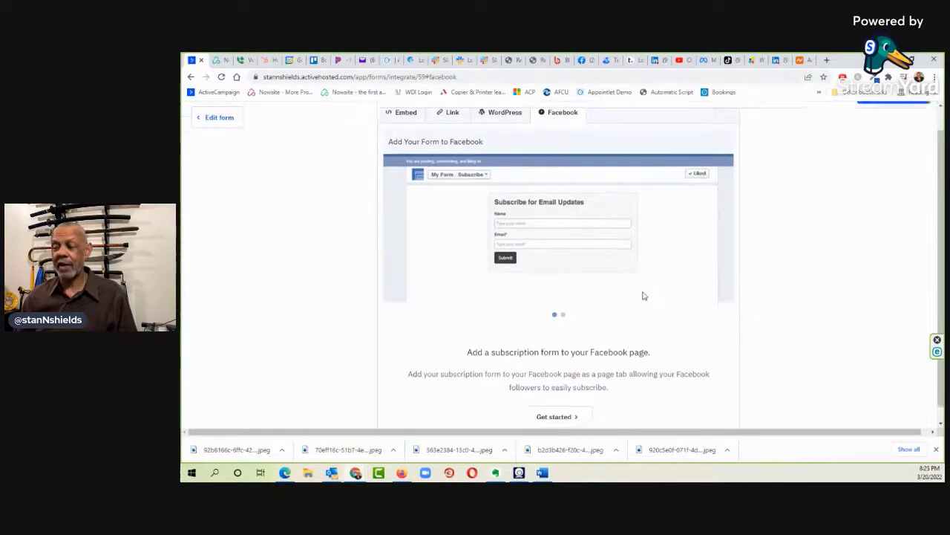